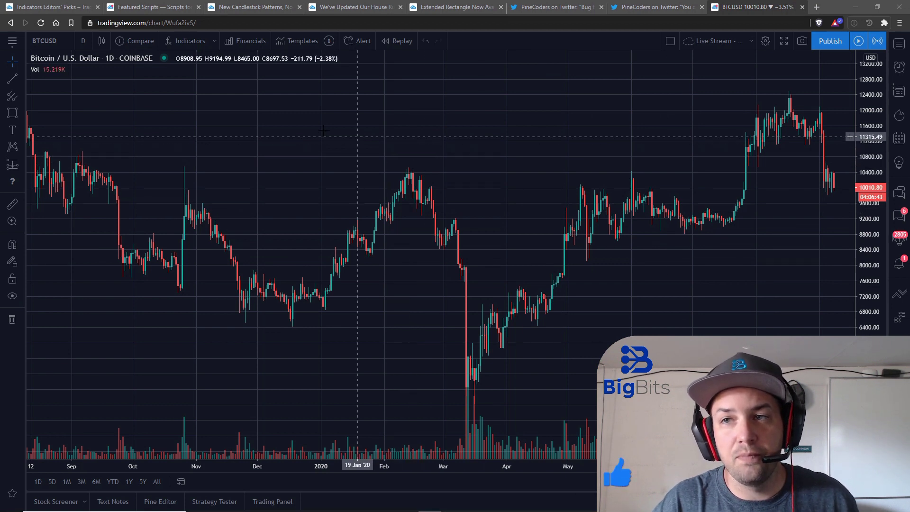
Step: Switch to the Indicators Editors' Picks blog article and scroll through it
key(ctrl+1)
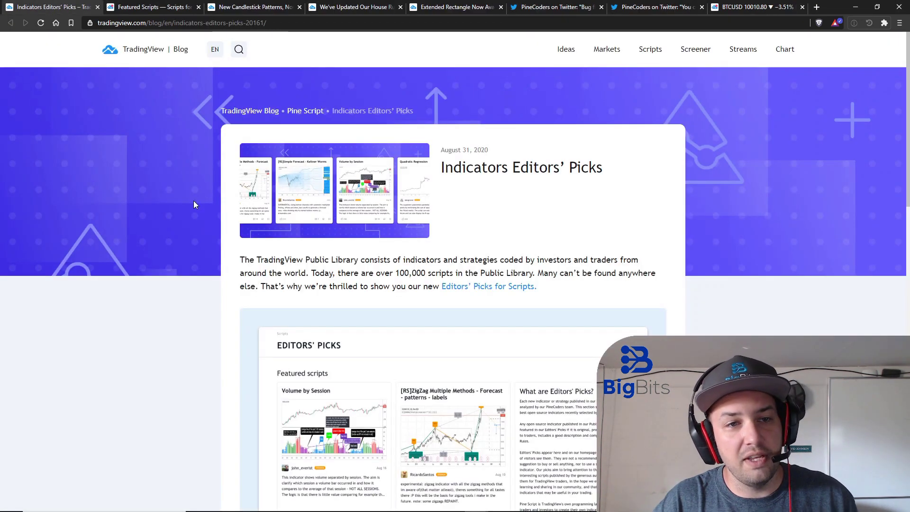
scroll(195, 205, down, 2)
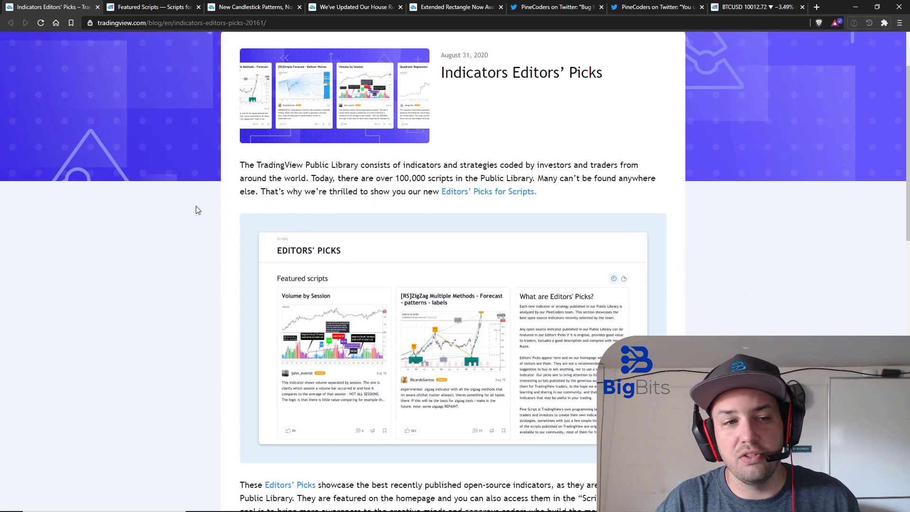
scroll(198, 210, down, 1)
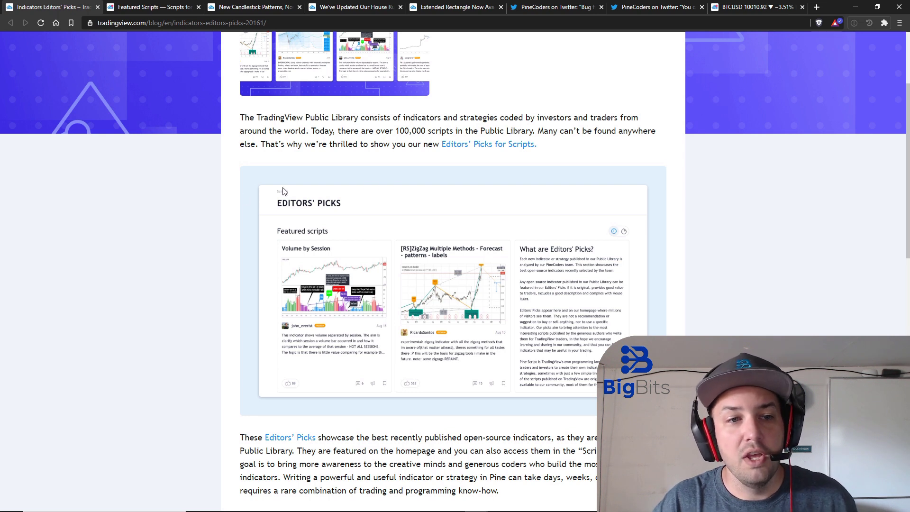
Step: Browse the Editors' Picks scripts cards, then switch to the New Candlestick Patterns article
click(144, 6)
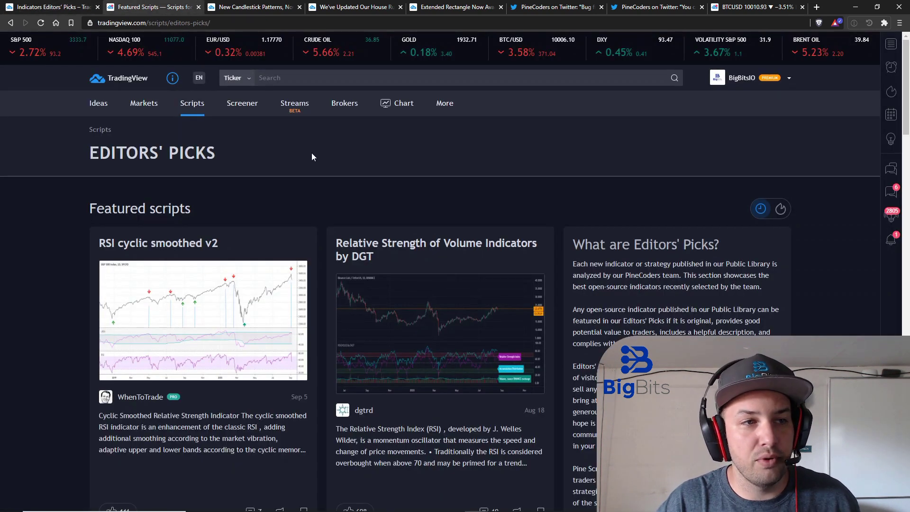
mouse_move(199, 101)
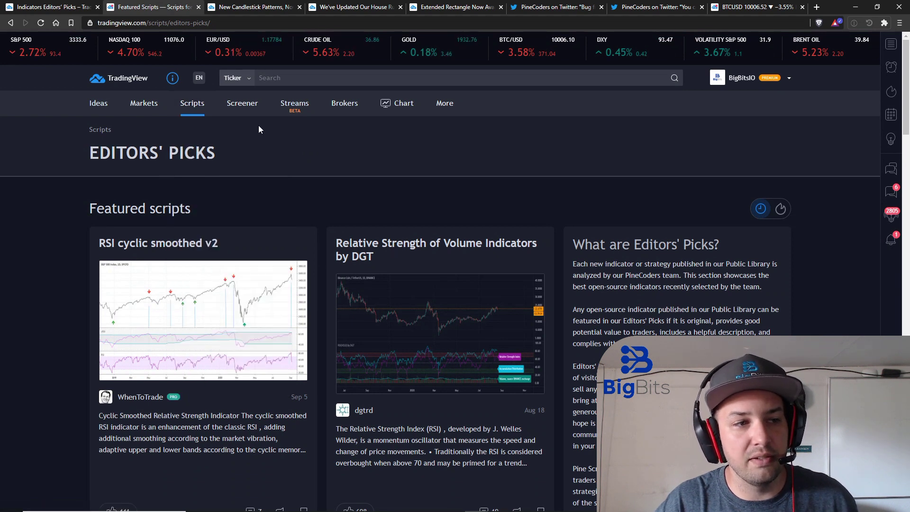
scroll(193, 183, down, 2)
scroll(264, 163, down, 1)
scroll(264, 162, down, 3)
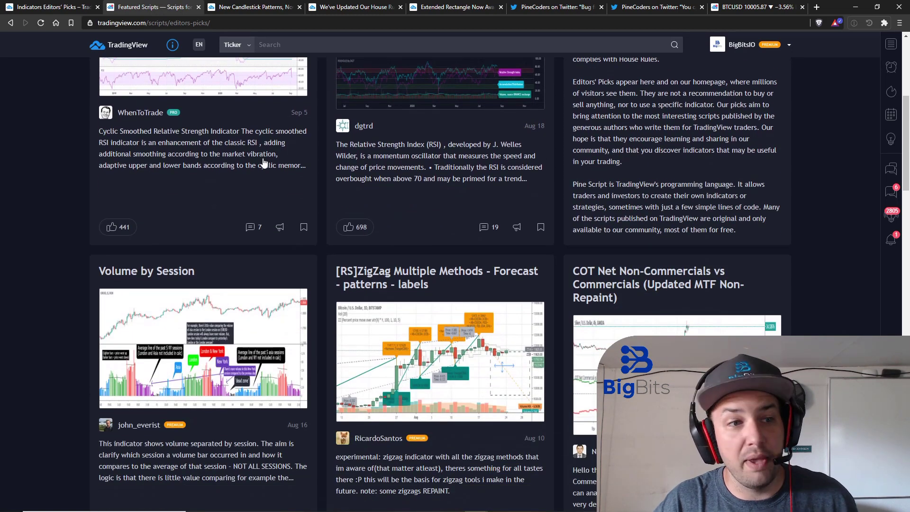
scroll(264, 163, down, 12)
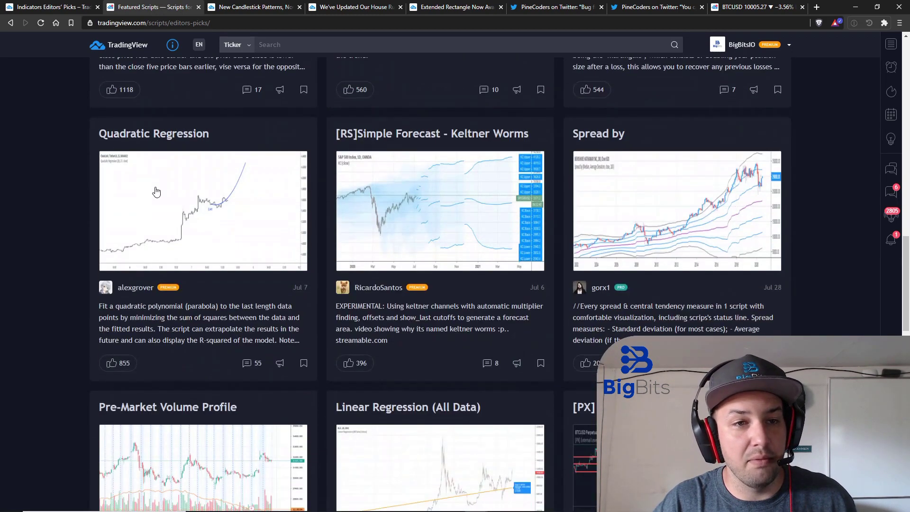
scroll(156, 195, up, 18)
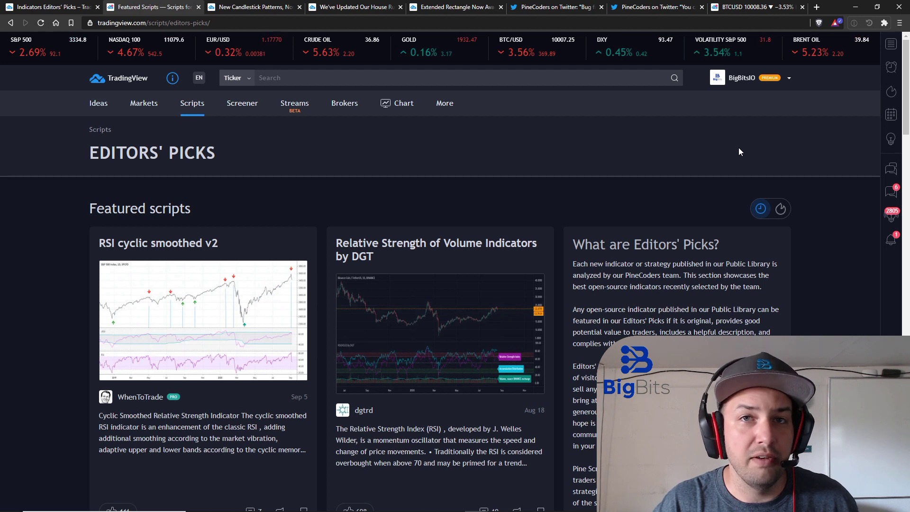
click(244, 6)
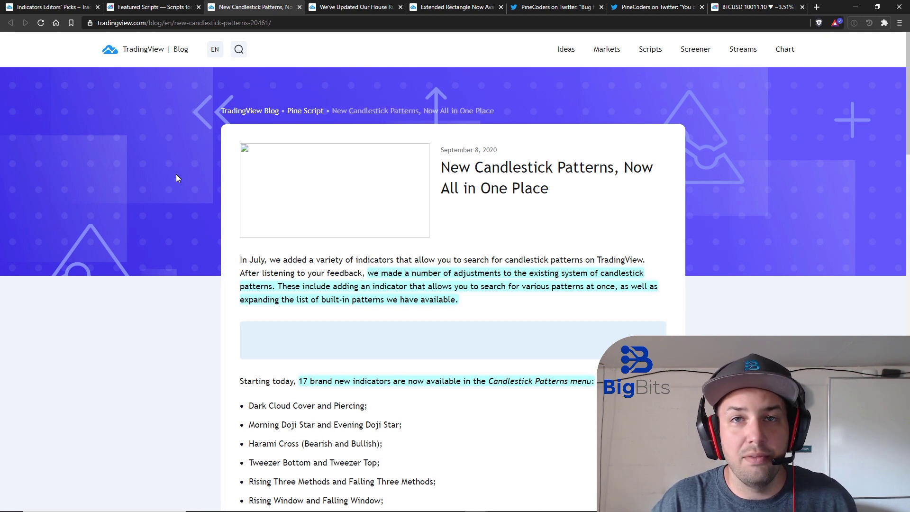
scroll(180, 179, down, 3)
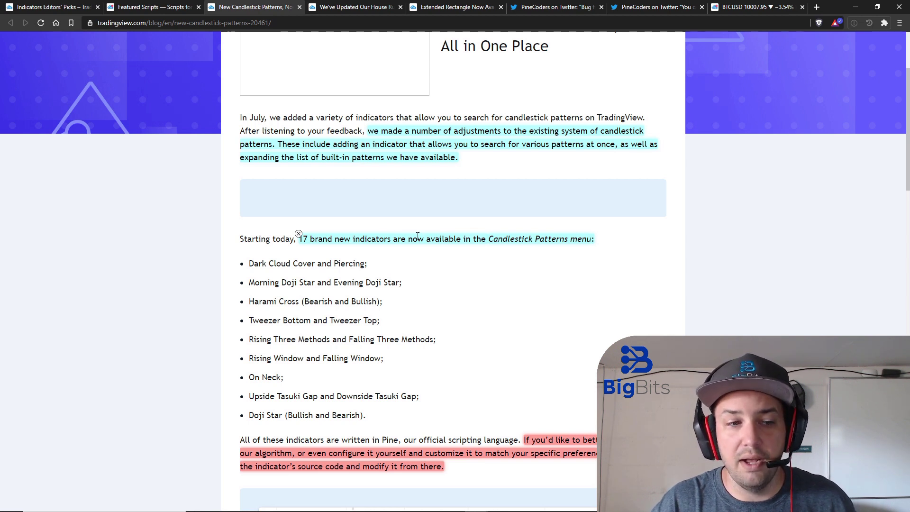
scroll(417, 235, down, 4)
scroll(418, 240, down, 4)
scroll(442, 188, up, 9)
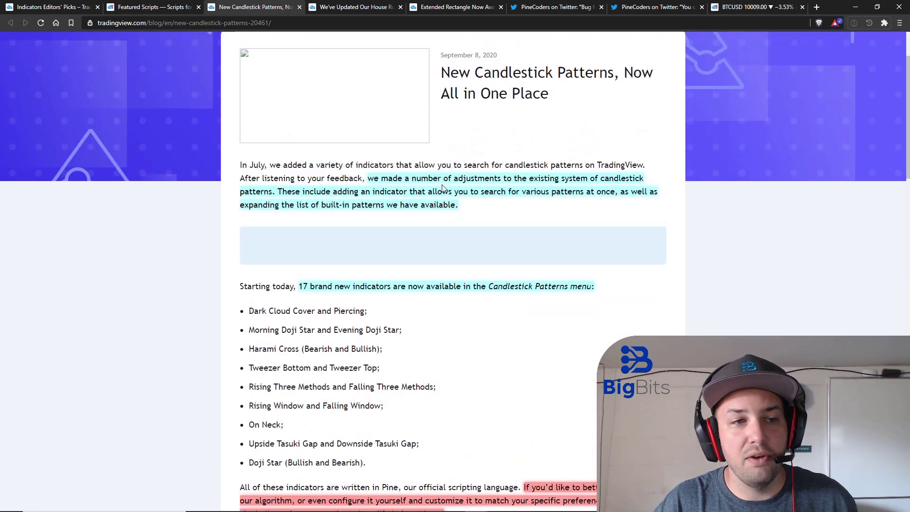
scroll(442, 187, down, 14)
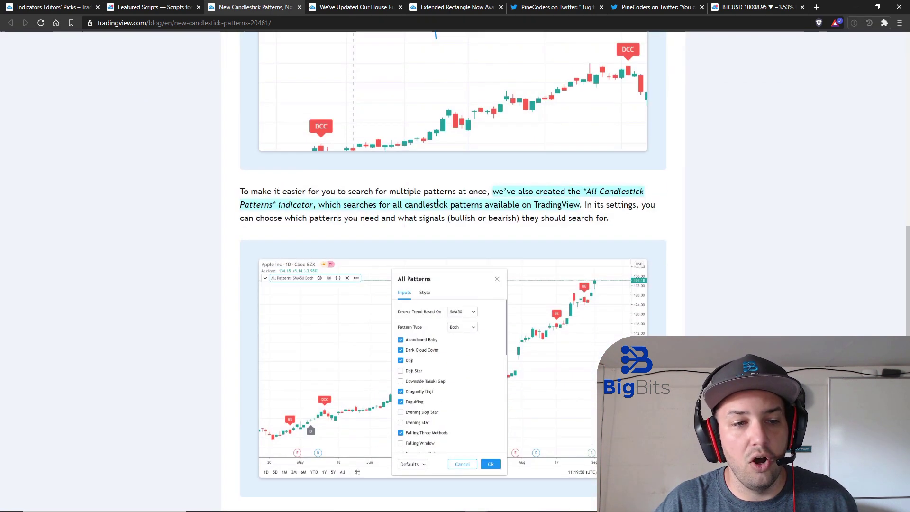
scroll(547, 200, down, 2)
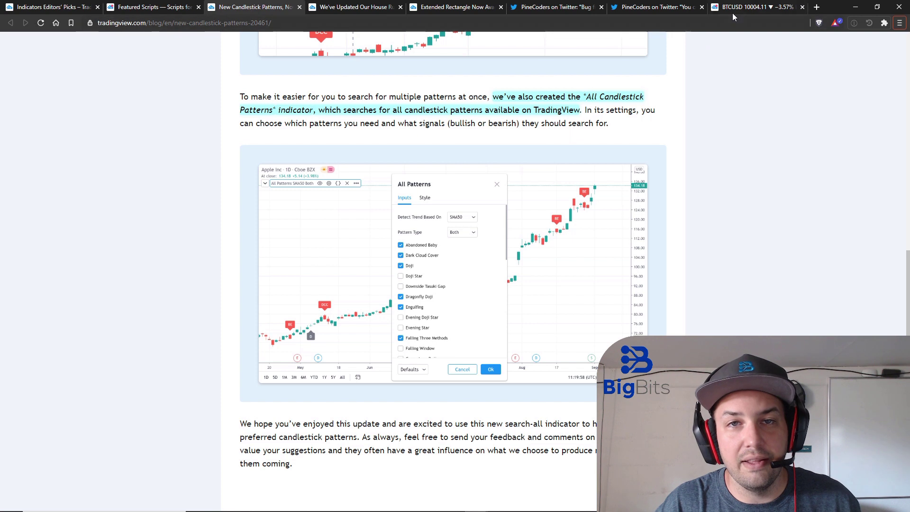
Step: Add the All Candlestick Patterns indicator to the BTCUSD daily chart
click(733, 13)
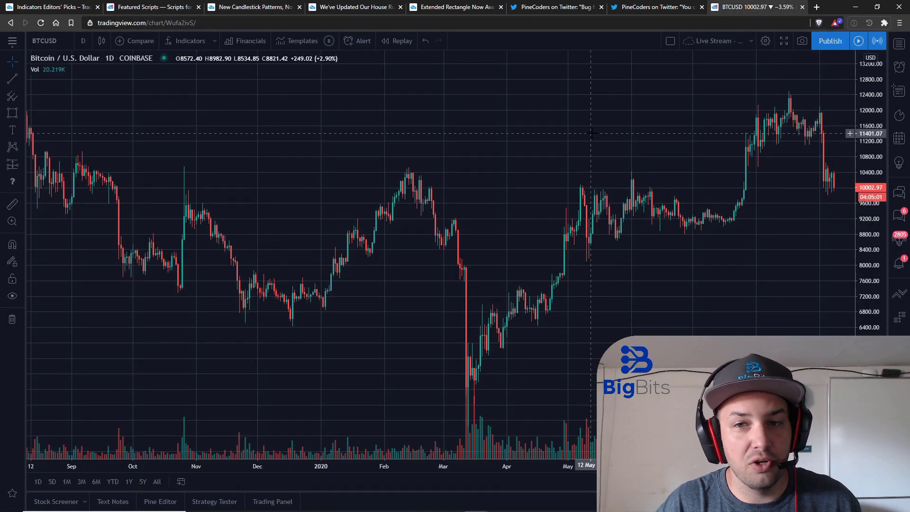
click(176, 40)
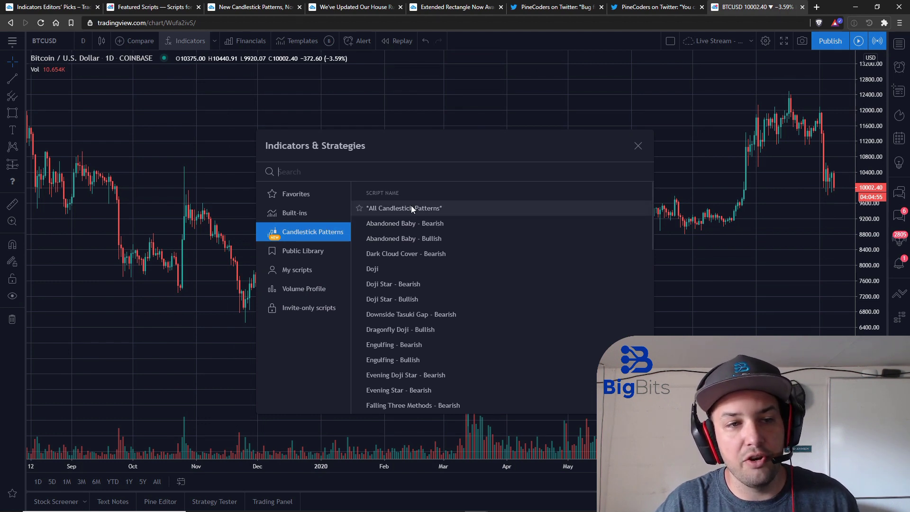
click(447, 208)
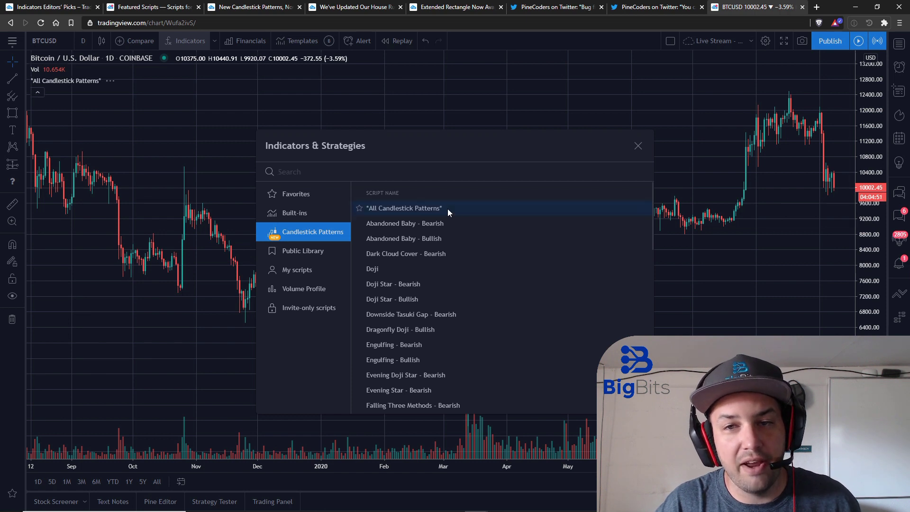
click(638, 146)
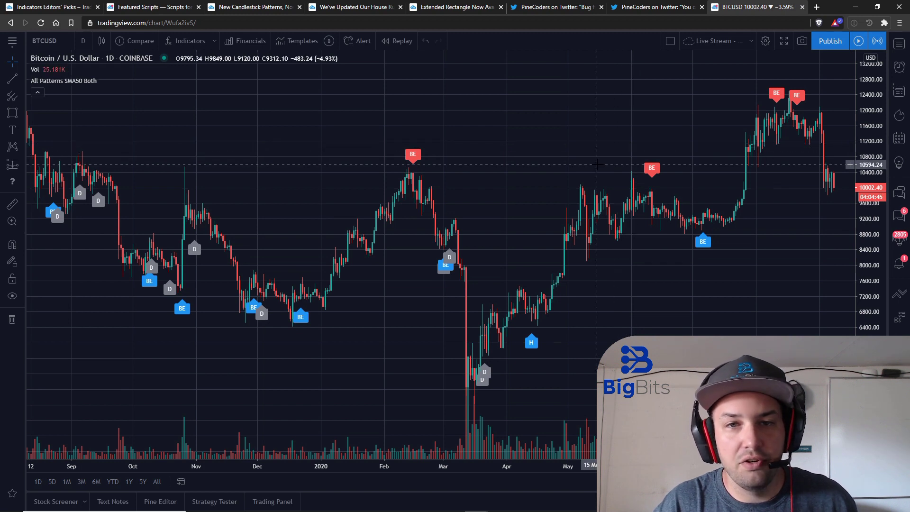
mouse_move(652, 169)
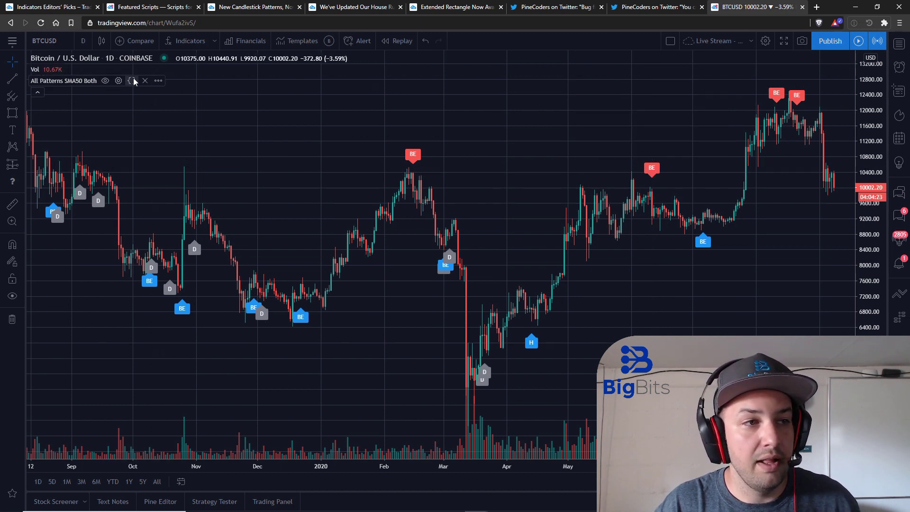
click(132, 81)
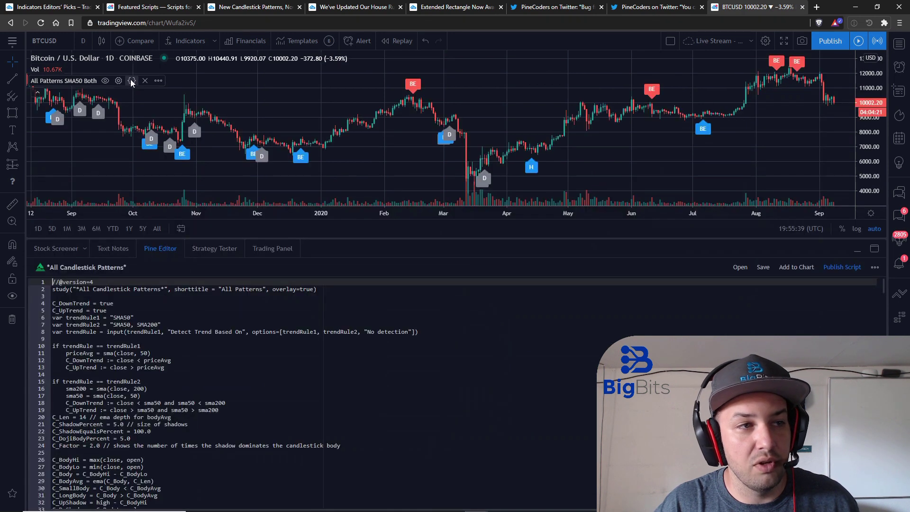
scroll(219, 361, down, 5)
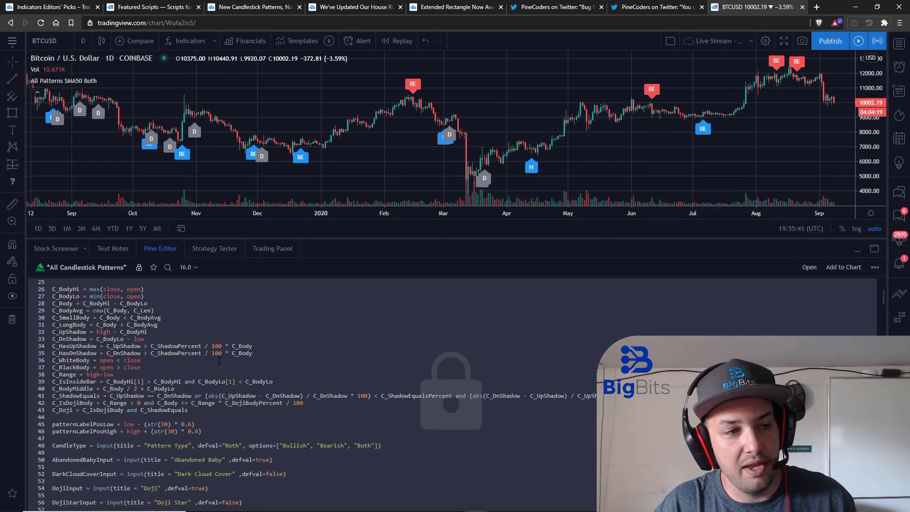
scroll(219, 355, down, 2)
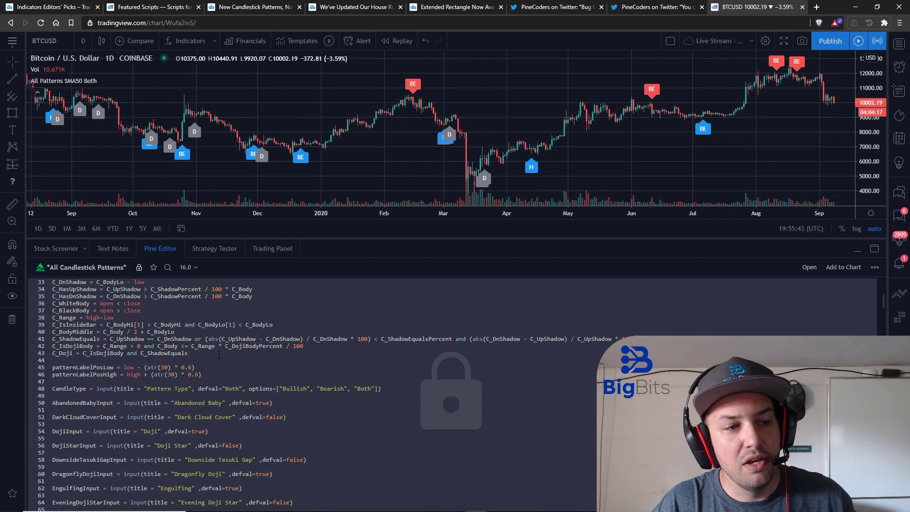
scroll(219, 355, down, 4)
scroll(218, 355, down, 10)
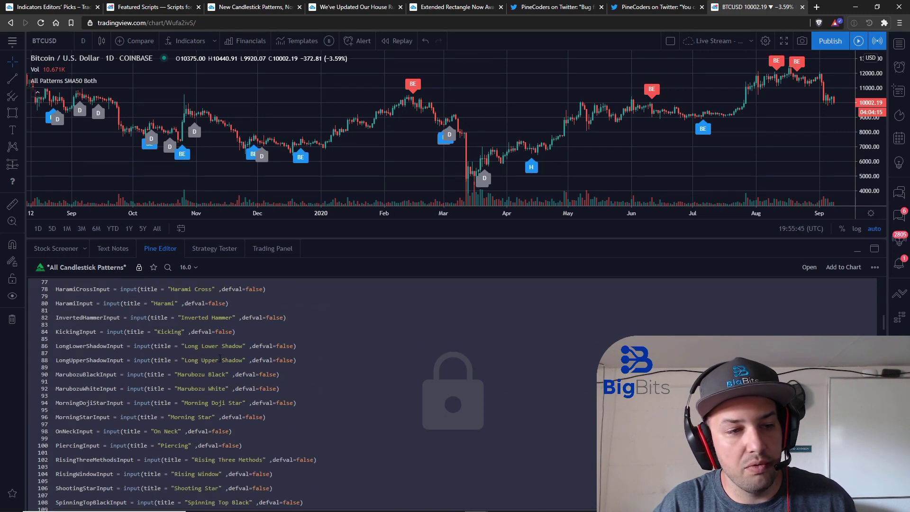
scroll(219, 357, down, 8)
scroll(231, 354, up, 8)
scroll(105, 322, down, 16)
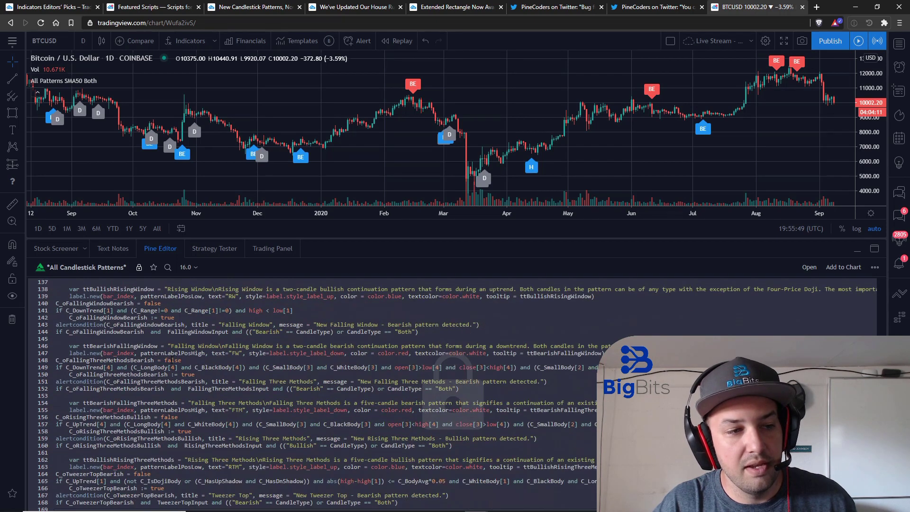
scroll(197, 359, down, 8)
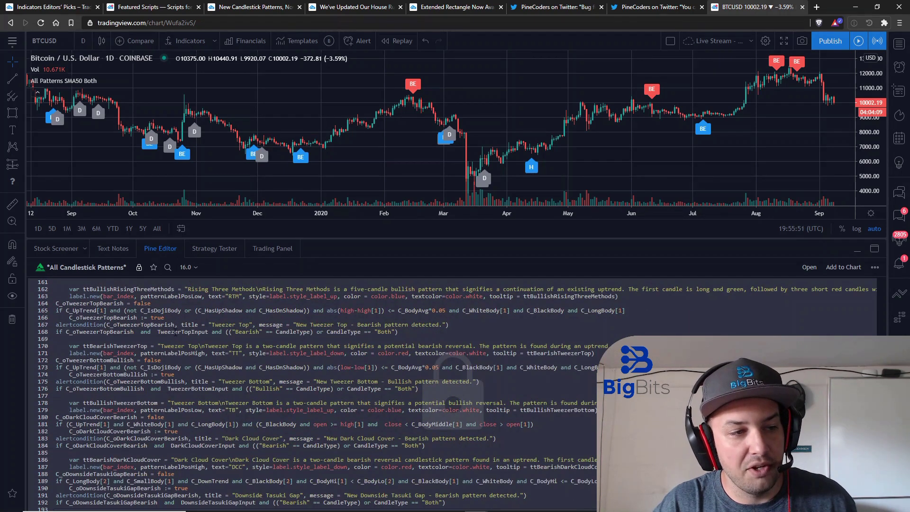
mouse_move(78, 327)
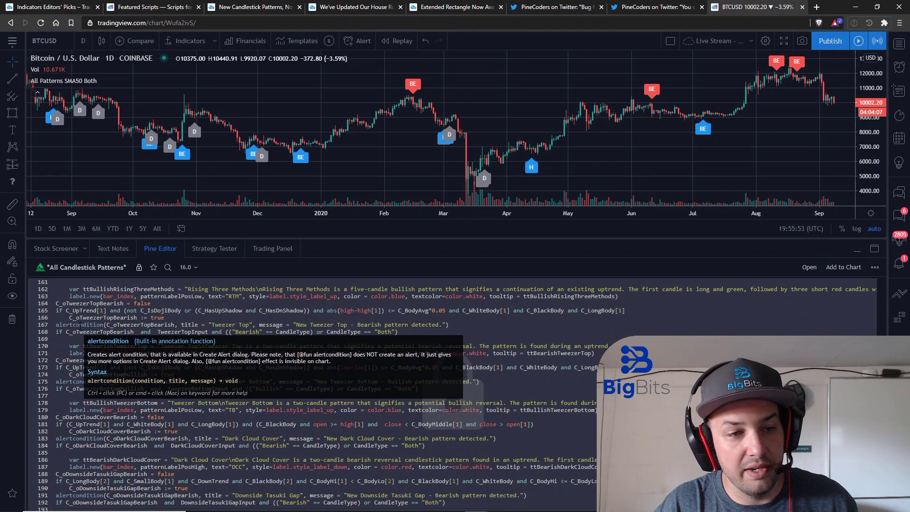
scroll(80, 327, down, 20)
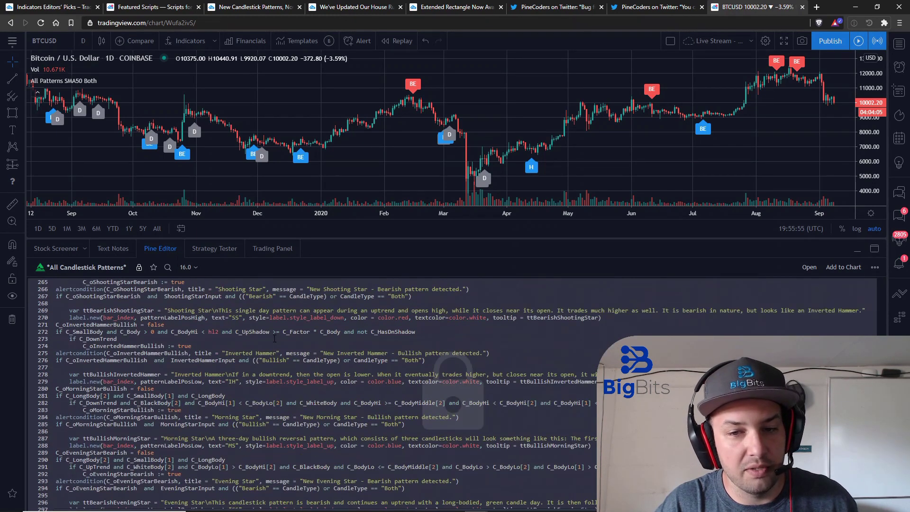
scroll(273, 338, down, 20)
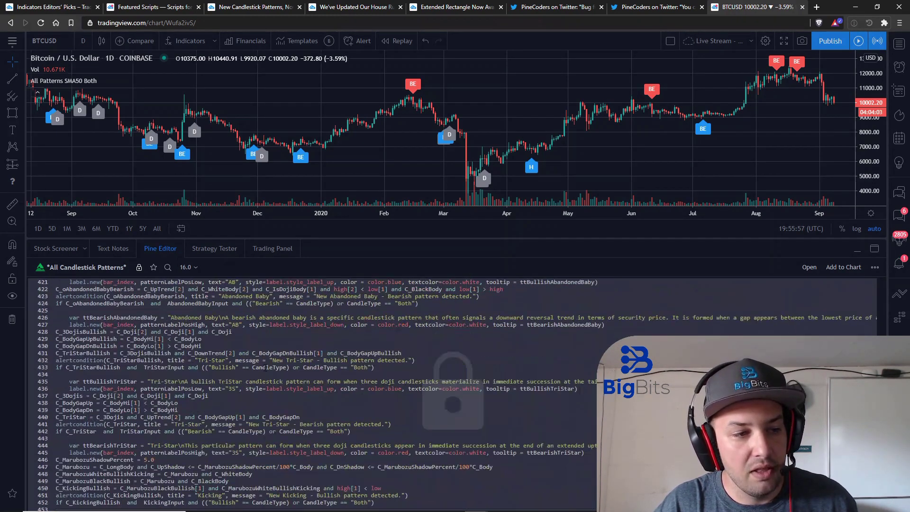
scroll(262, 367, down, 3)
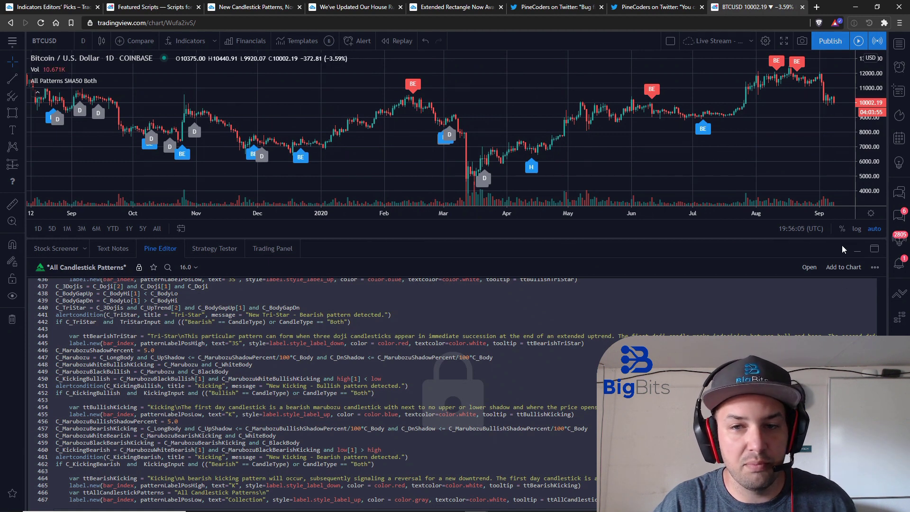
Step: Return to the New Candlestick Patterns article and read through it
click(857, 249)
click(256, 8)
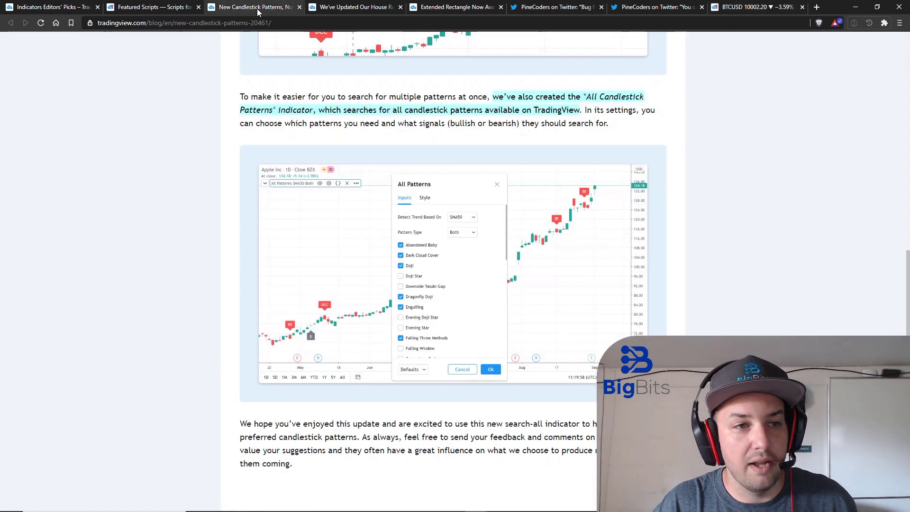
scroll(365, 229, up, 8)
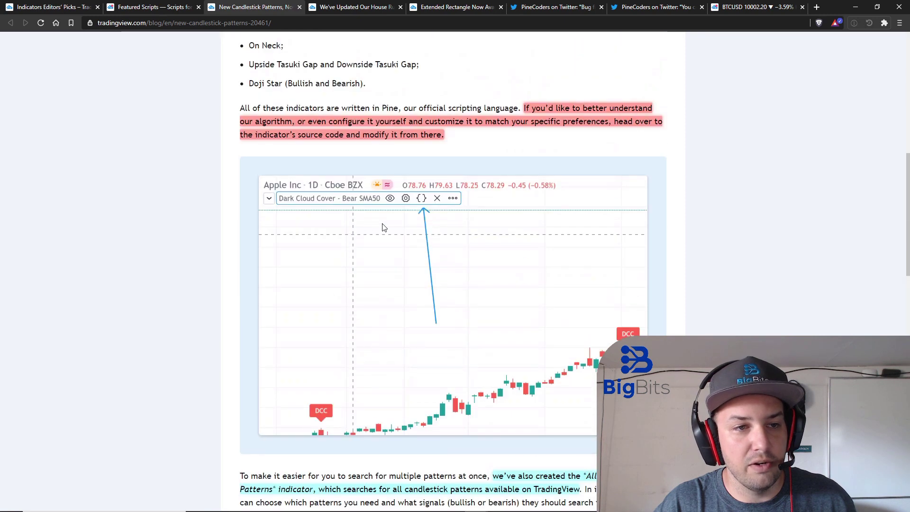
scroll(384, 219, down, 4)
scroll(384, 219, up, 3)
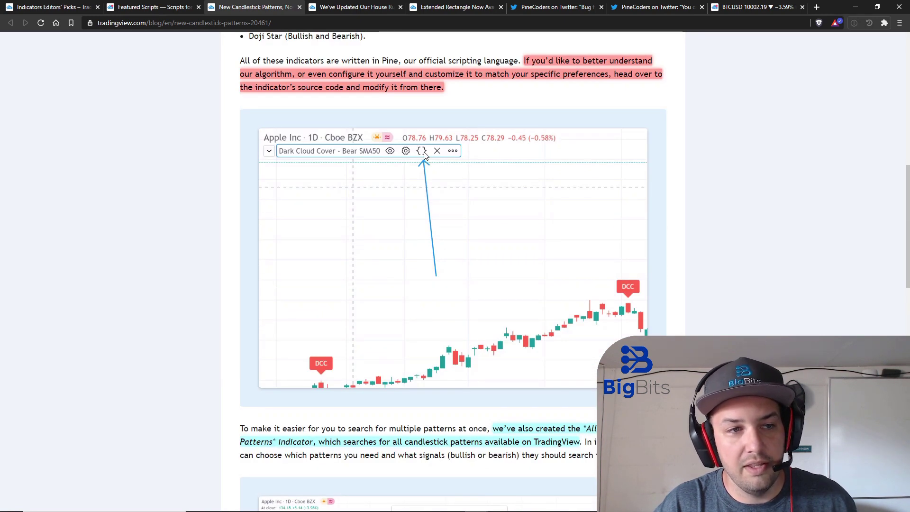
scroll(419, 160, down, 2)
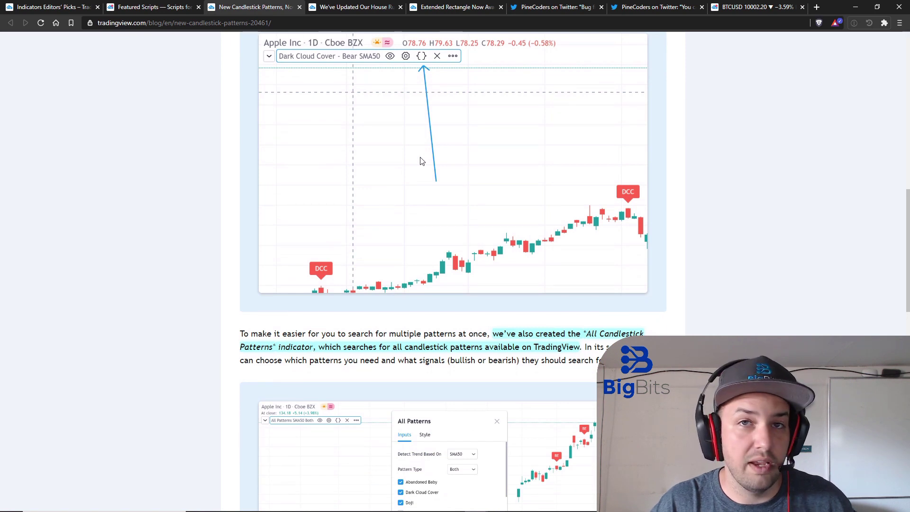
scroll(419, 160, down, 4)
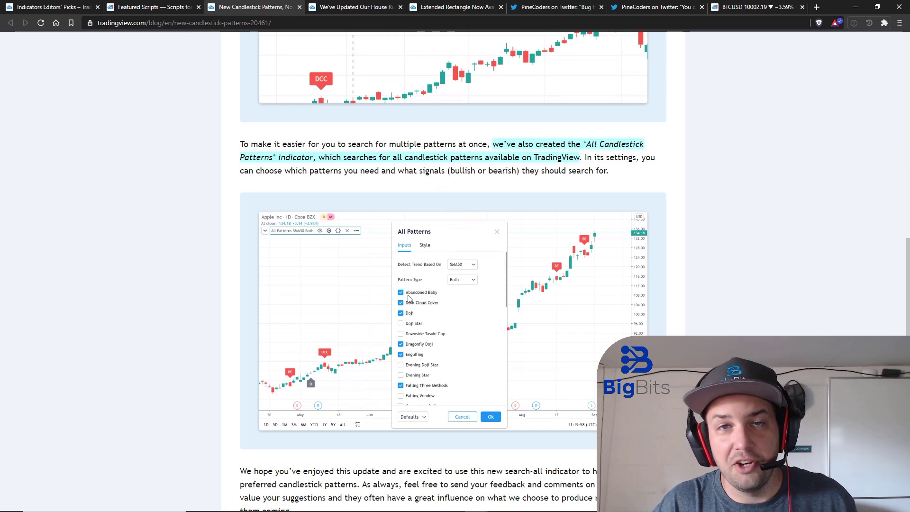
scroll(394, 270, up, 5)
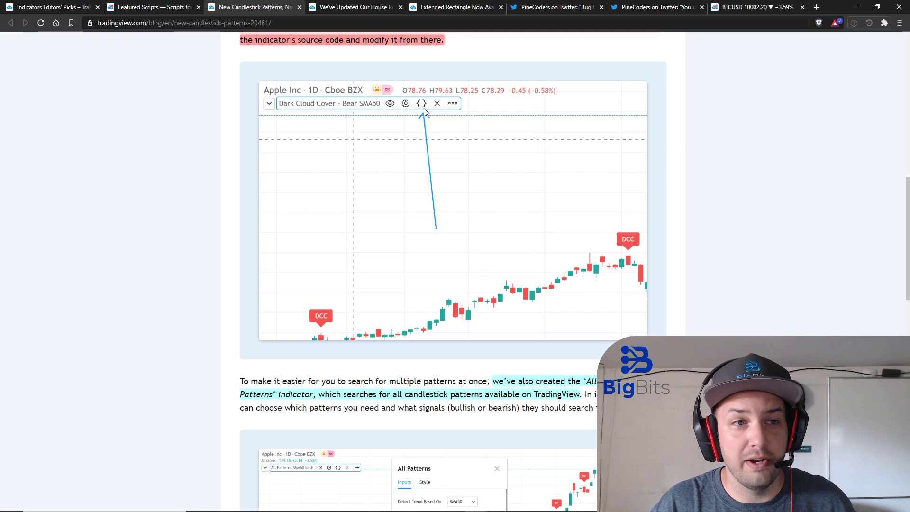
scroll(711, 180, down, 5)
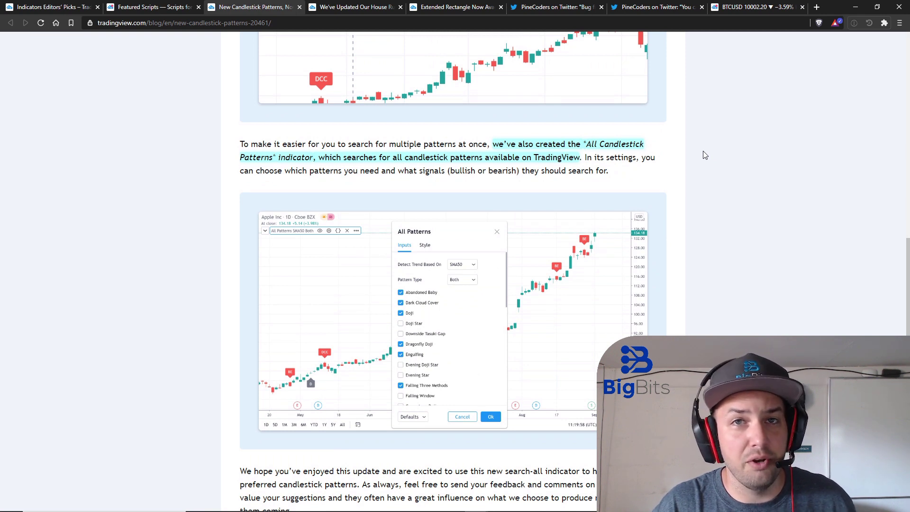
scroll(704, 154, down, 2)
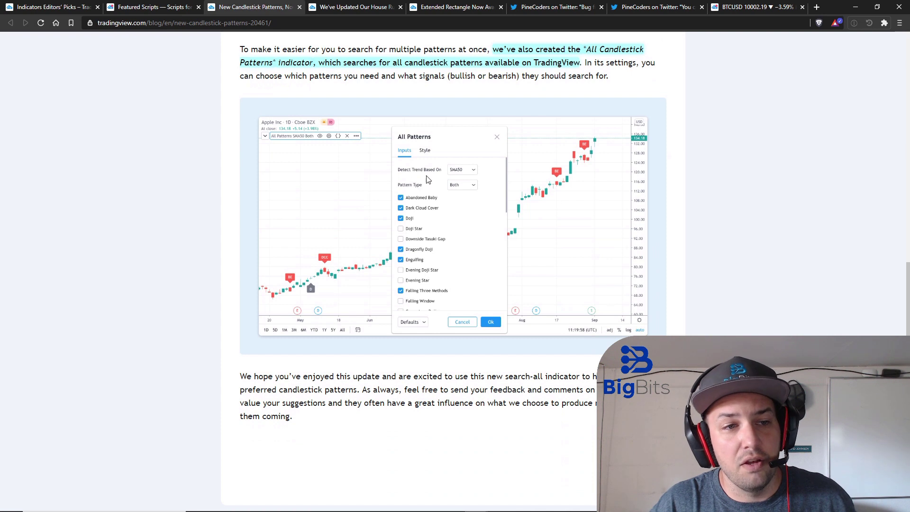
scroll(629, 203, up, 15)
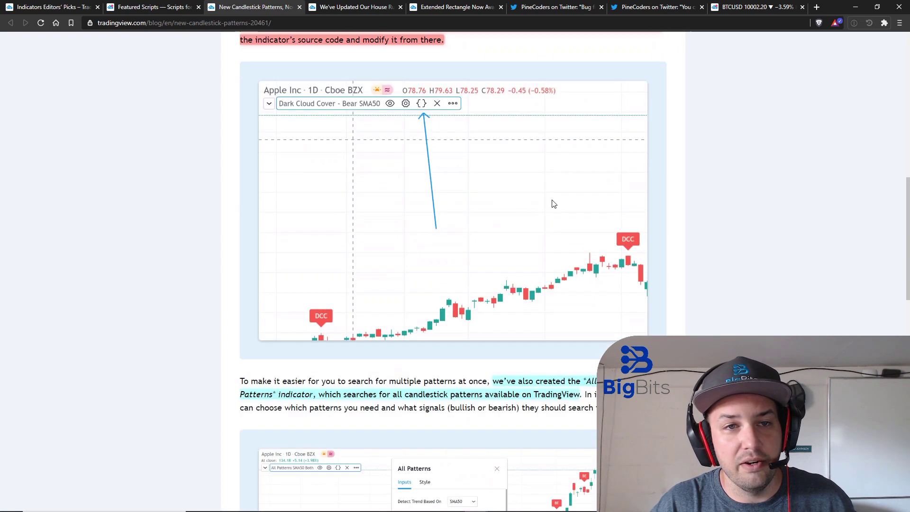
scroll(727, 198, up, 3)
scroll(727, 198, down, 4)
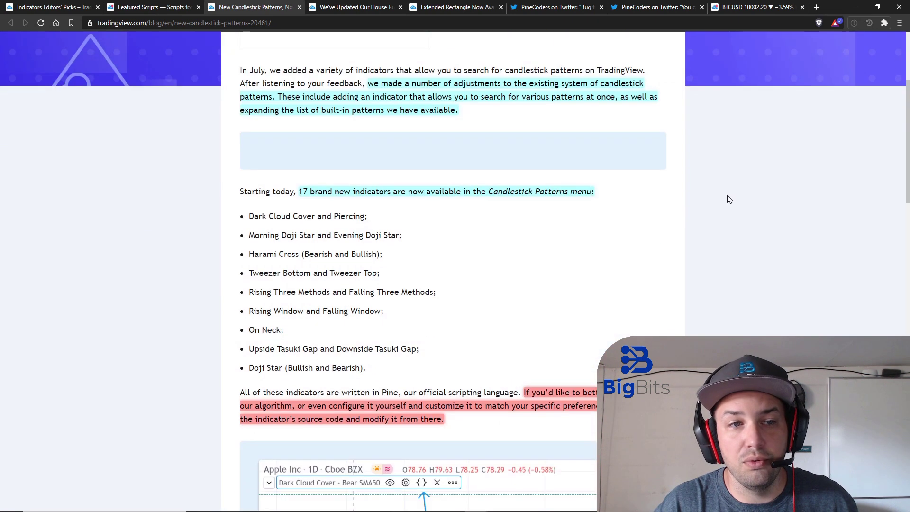
scroll(649, 277, down, 7)
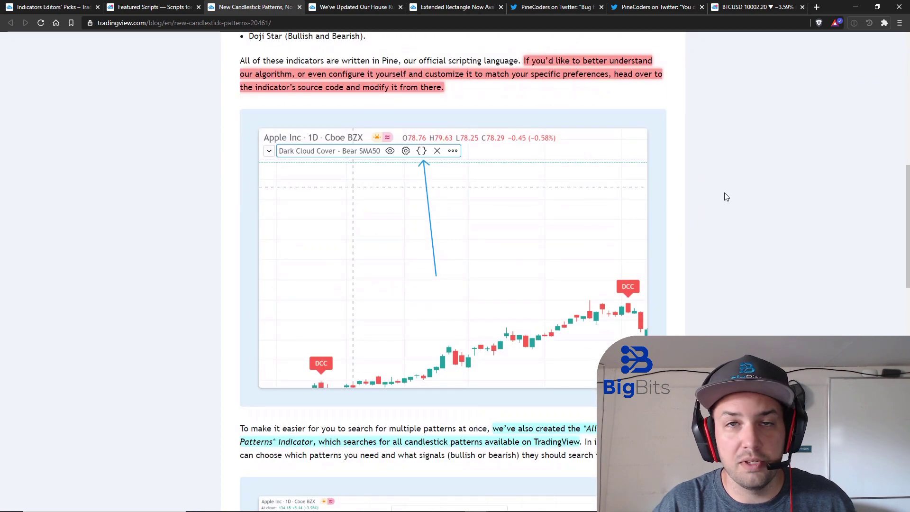
scroll(654, 199, down, 3)
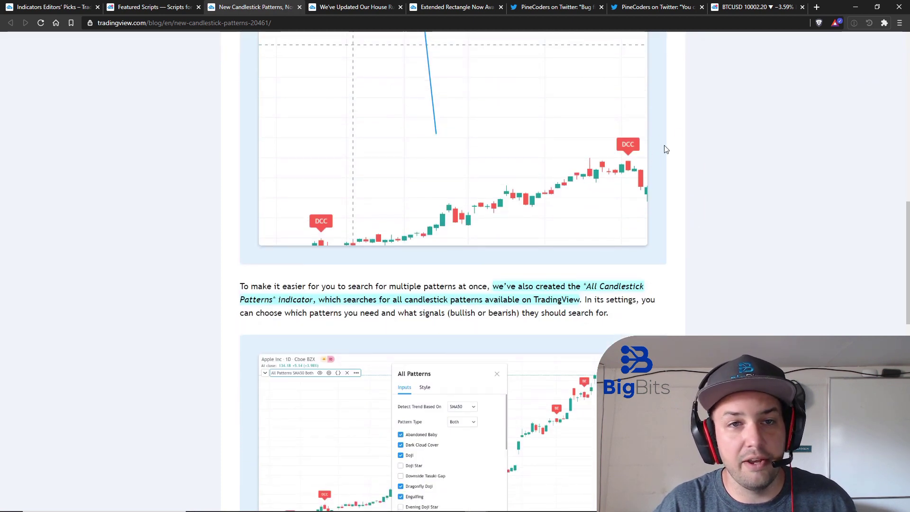
Step: Read the House Rules article down to the moderation links and anti-spam list
click(345, 6)
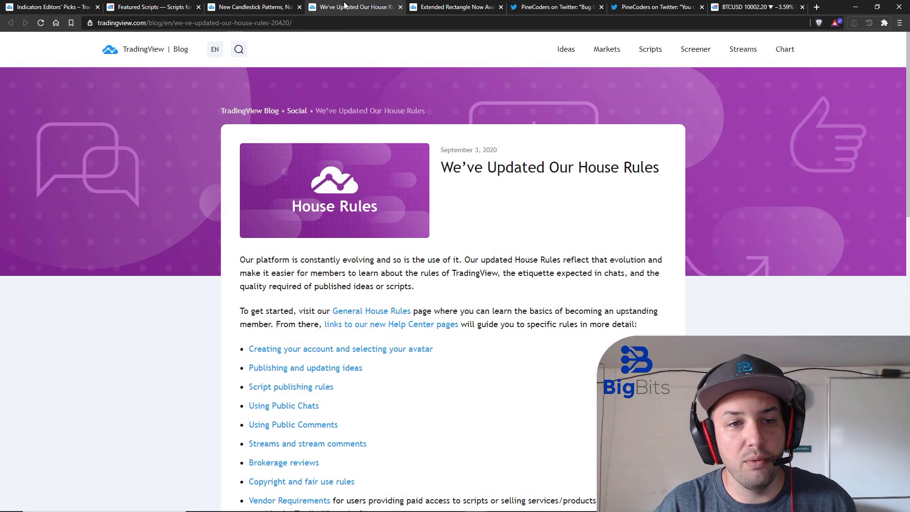
scroll(526, 161, down, 4)
scroll(514, 137, up, 3)
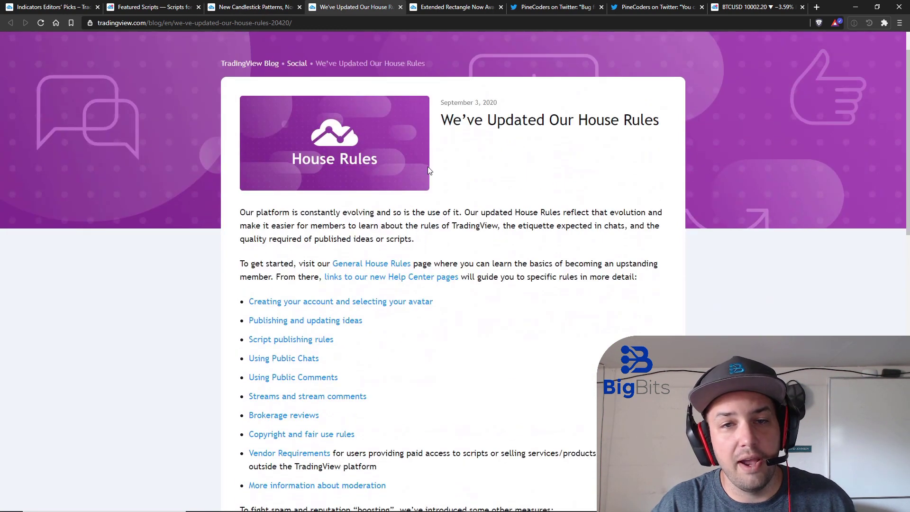
scroll(450, 151, down, 1)
scroll(472, 137, down, 5)
scroll(456, 106, up, 3)
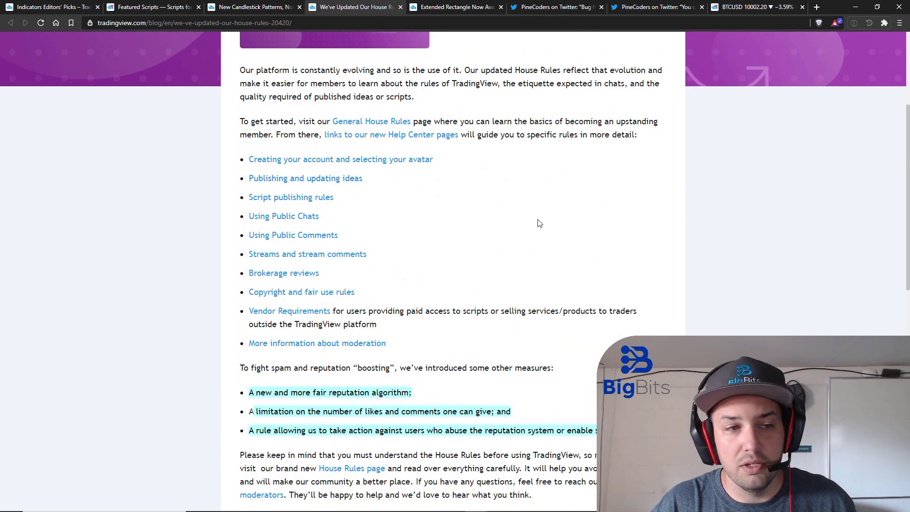
scroll(594, 195, down, 4)
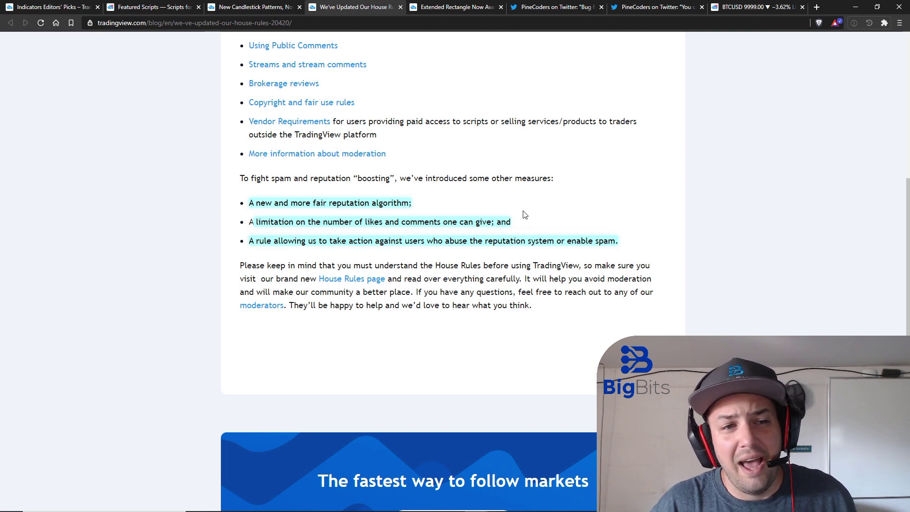
mouse_move(498, 224)
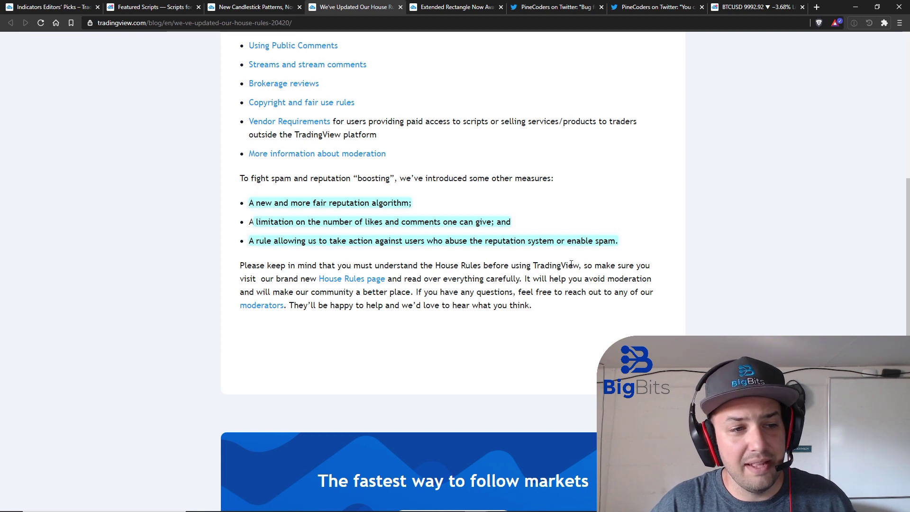
scroll(554, 256, up, 2)
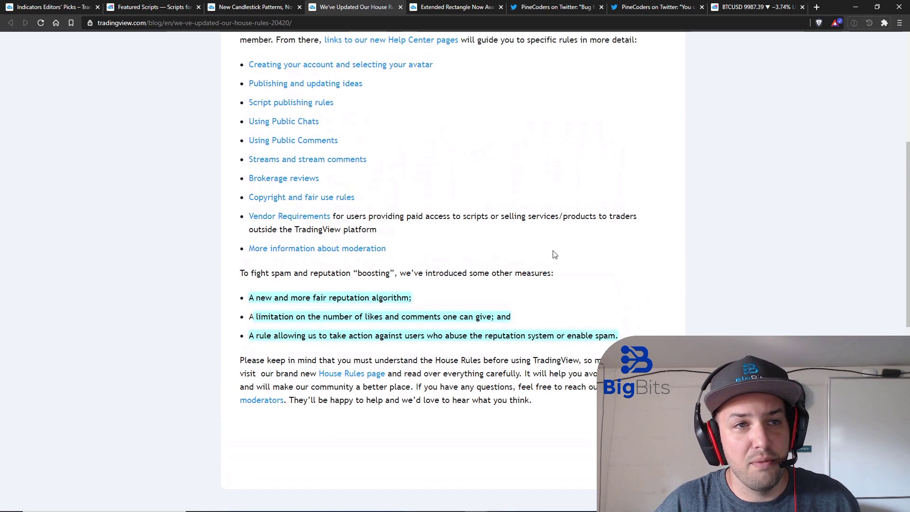
Step: Open the Extended Rectangle article and scroll to its Rectangle settings screenshot
click(454, 7)
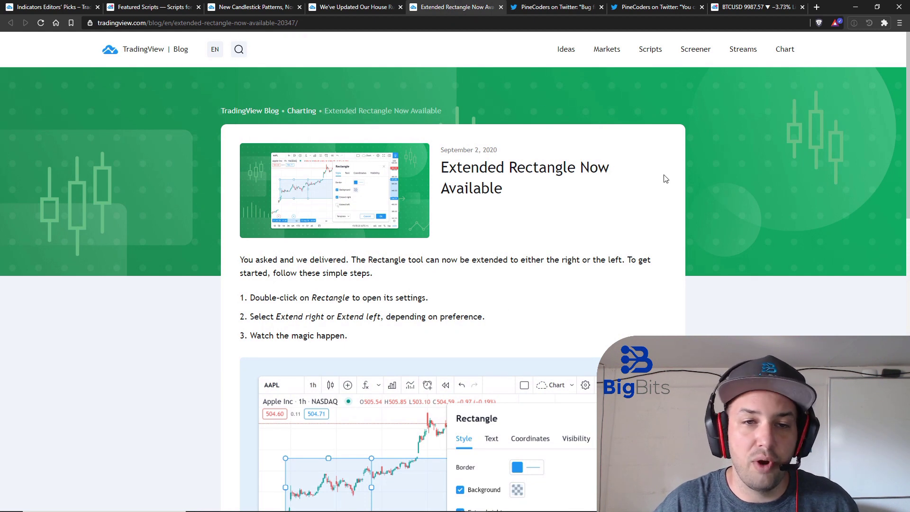
scroll(658, 168, down, 3)
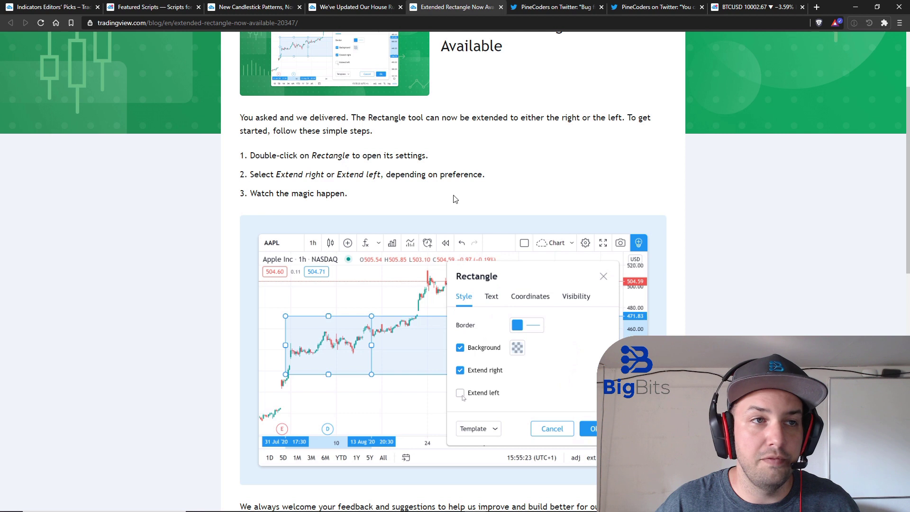
Step: Draw a rectangle just above the February peak on the BTCUSD daily chart
click(714, 13)
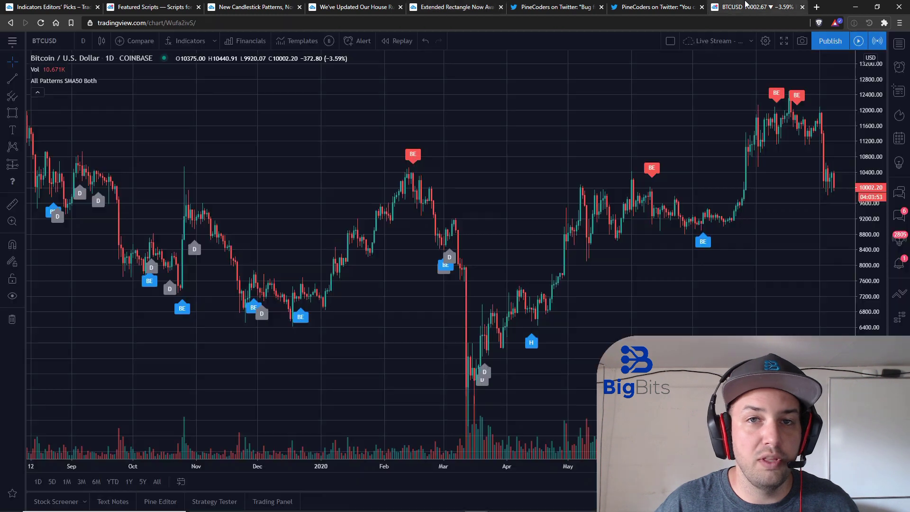
click(14, 114)
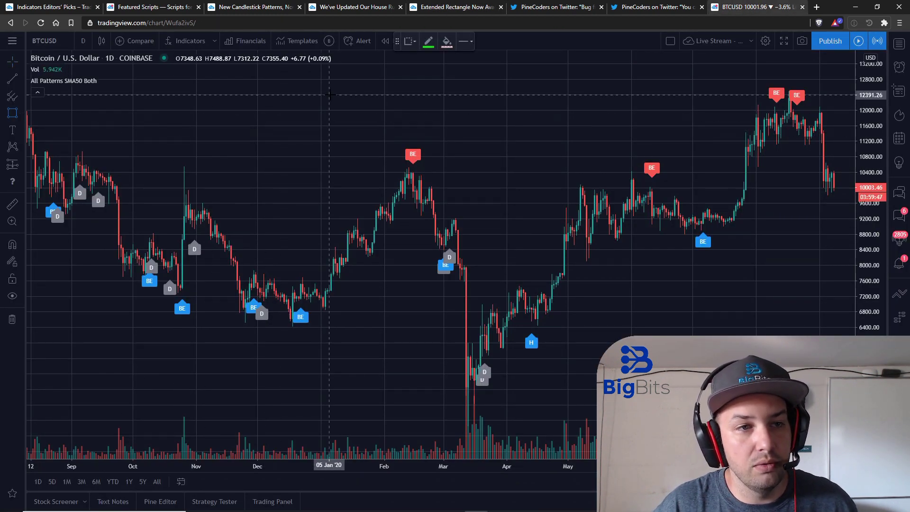
mouse_move(329, 95)
mouse_down()
mouse_move(417, 138)
mouse_move(533, 146)
mouse_up()
click(533, 146)
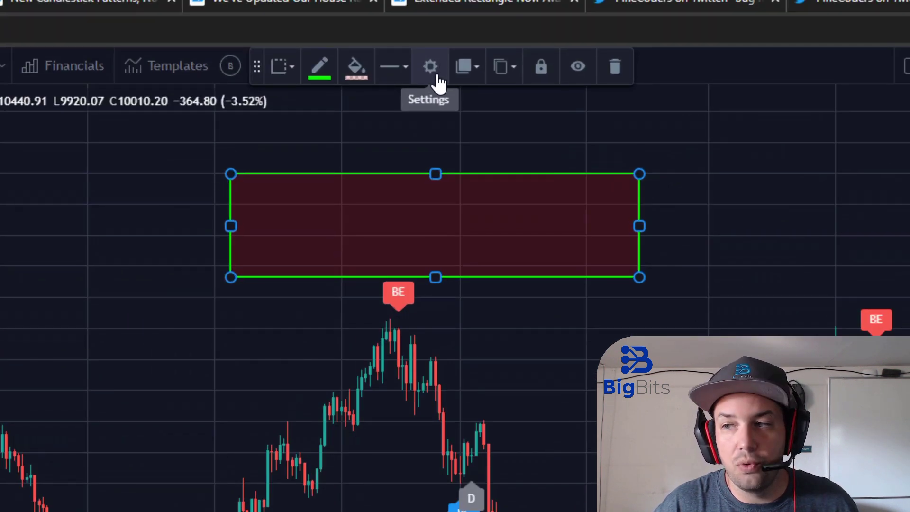
click(432, 85)
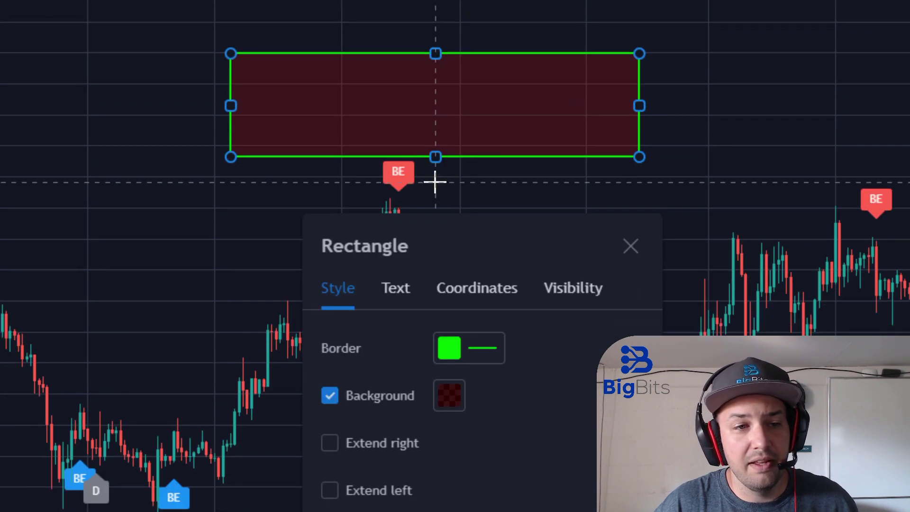
drag(474, 335, 434, 164)
drag(434, 76, 416, 62)
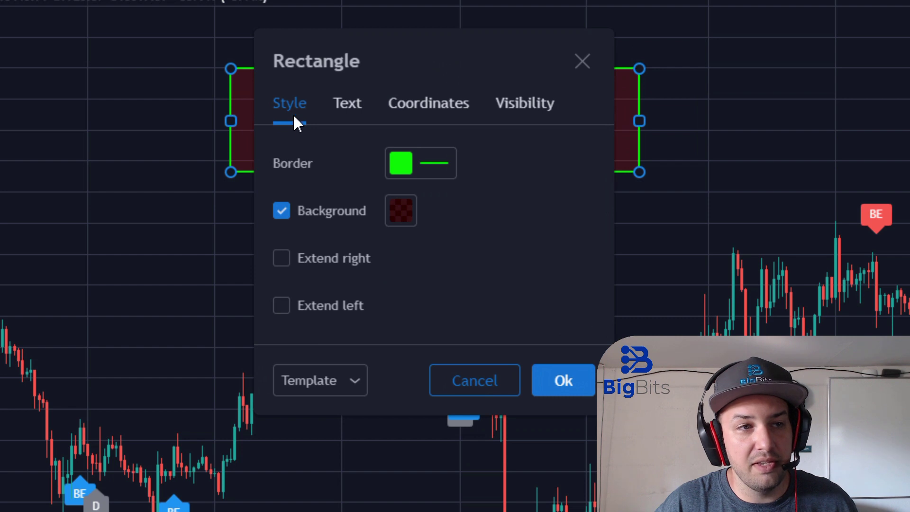
click(347, 102)
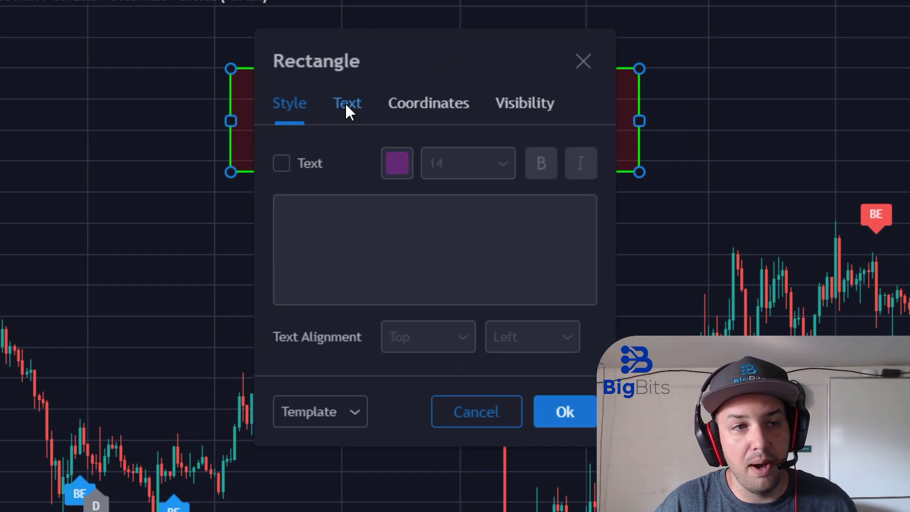
click(290, 103)
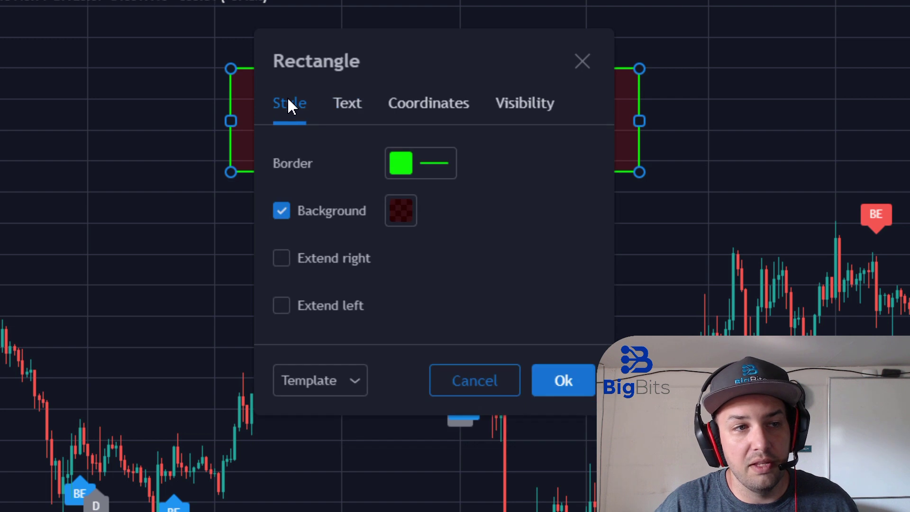
click(280, 264)
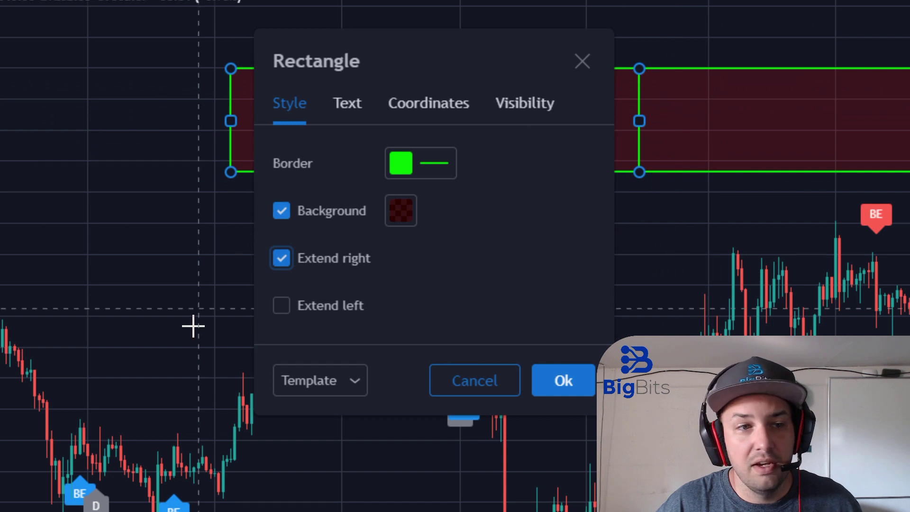
click(281, 305)
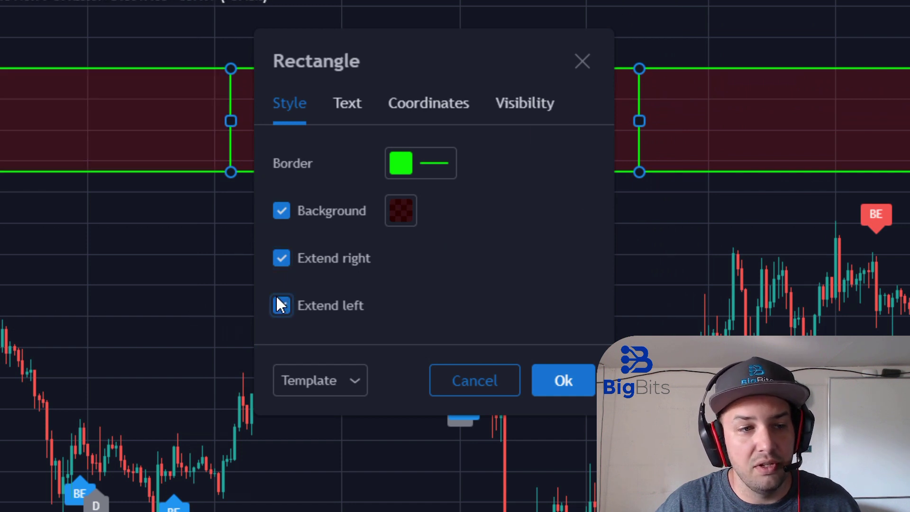
click(287, 256)
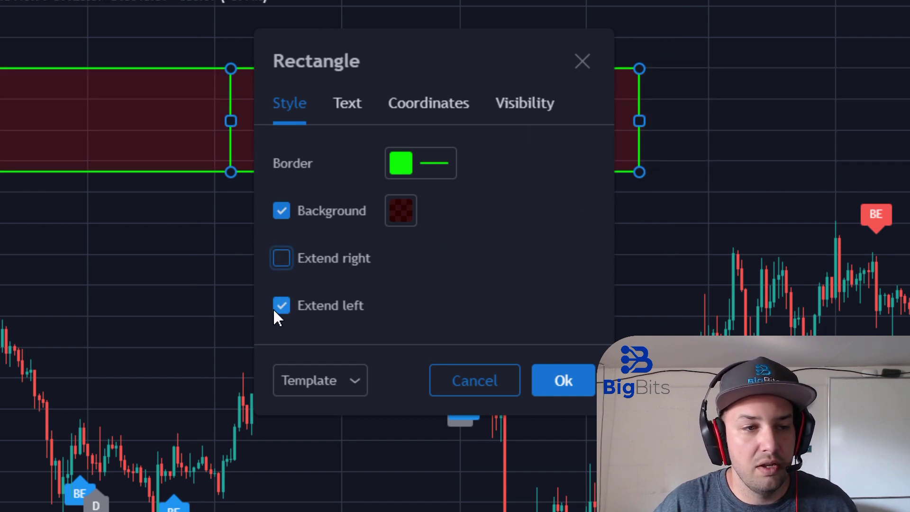
click(279, 310)
click(285, 258)
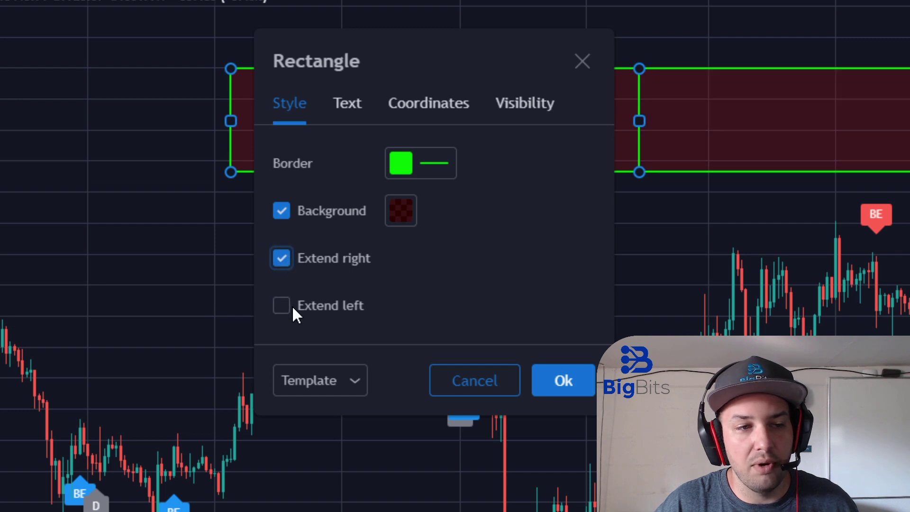
click(286, 306)
click(279, 258)
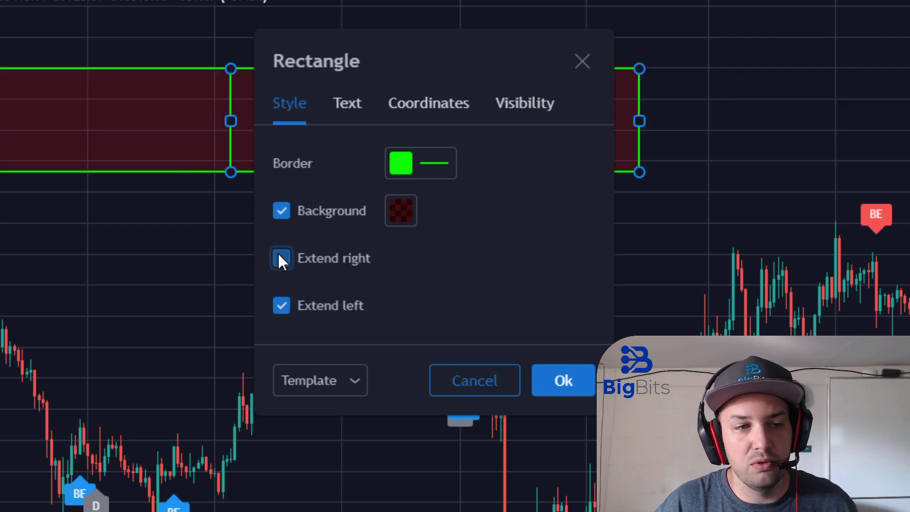
click(280, 309)
click(545, 382)
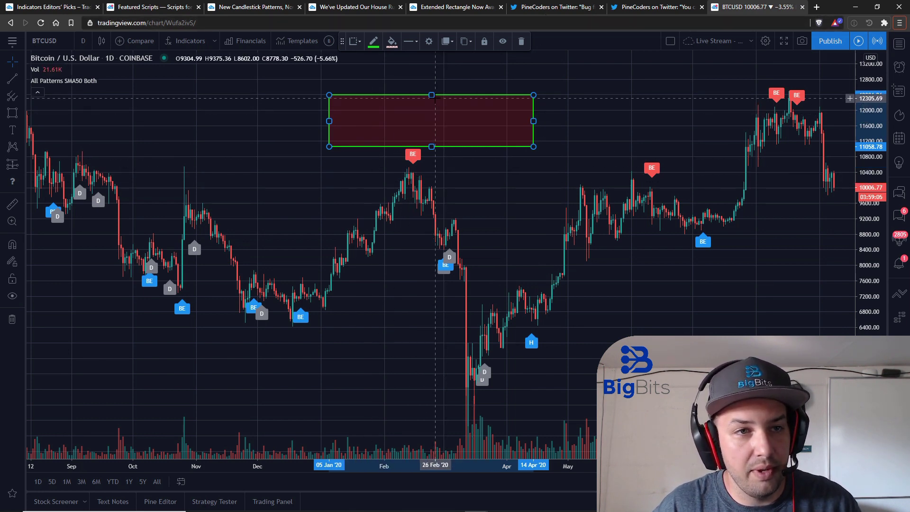
Step: Replace the old rectangle with a zone from the 09 Feb high to today's price
key(Delete)
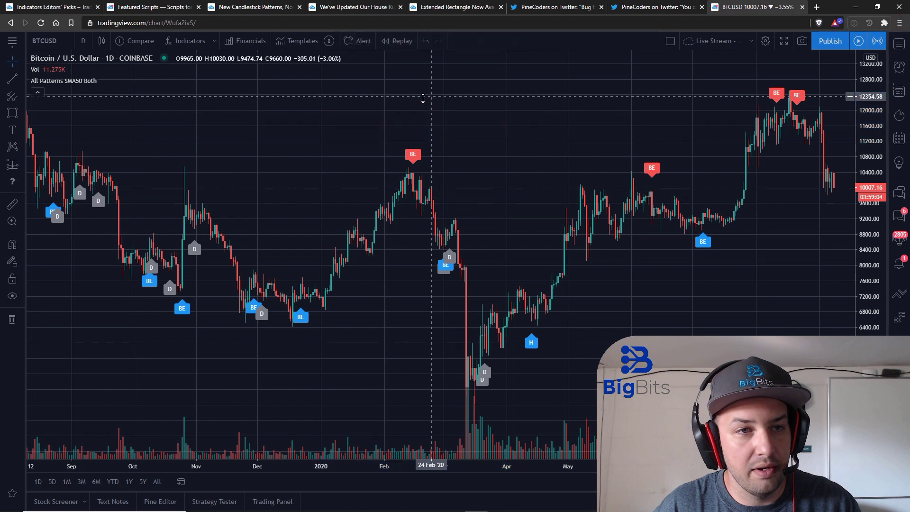
click(13, 114)
scroll(464, 203, down, 2)
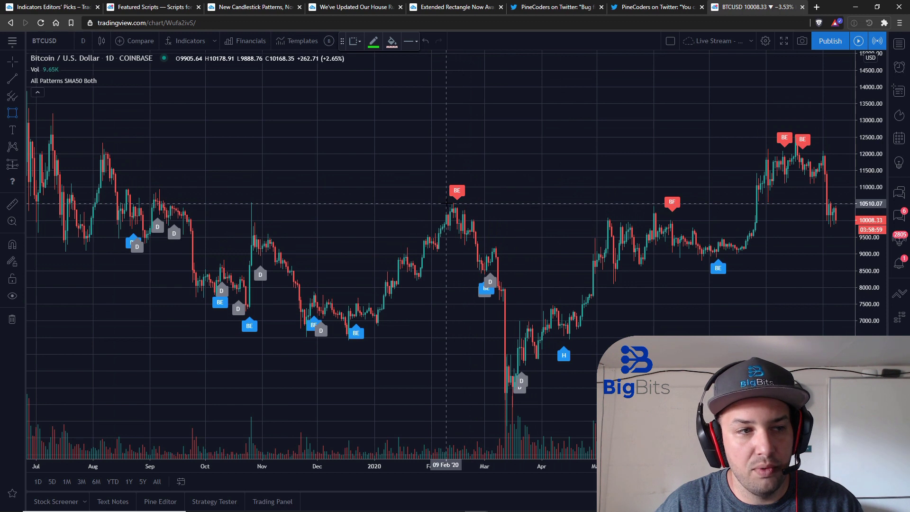
drag(446, 203, 835, 241)
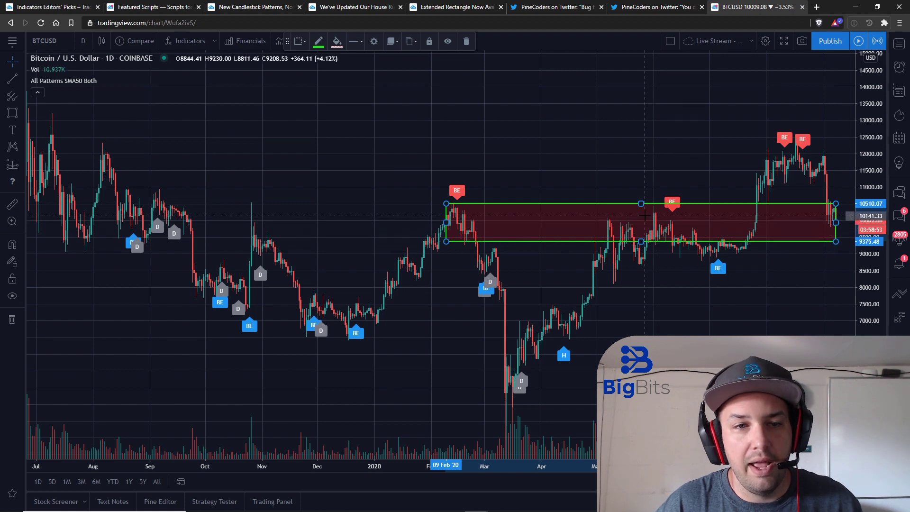
Step: Pan the chart to leave space after the latest candles and reselect the zone
scroll(702, 228, down, 3)
drag(674, 166, 588, 164)
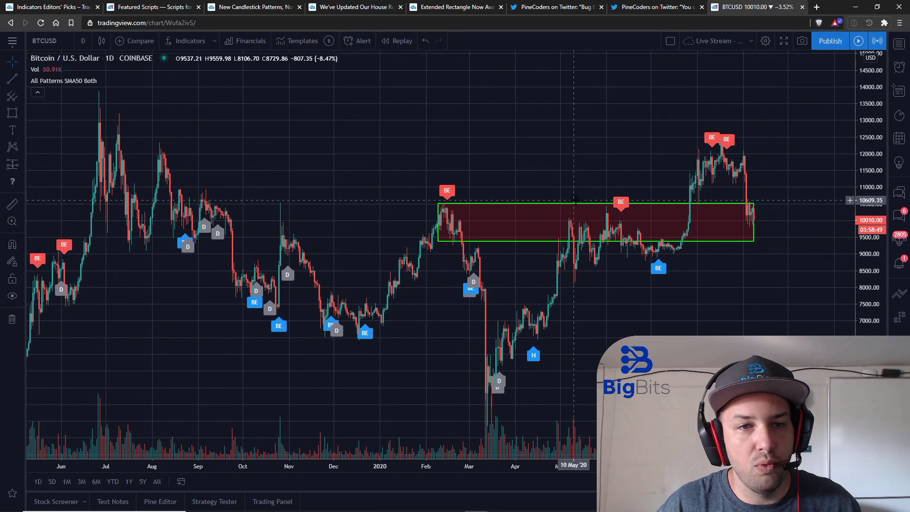
click(578, 203)
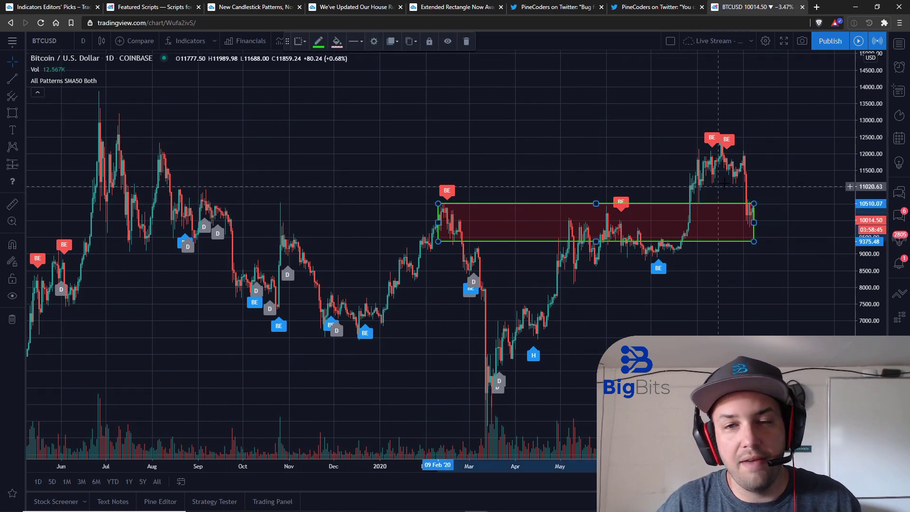
drag(768, 177, 457, 172)
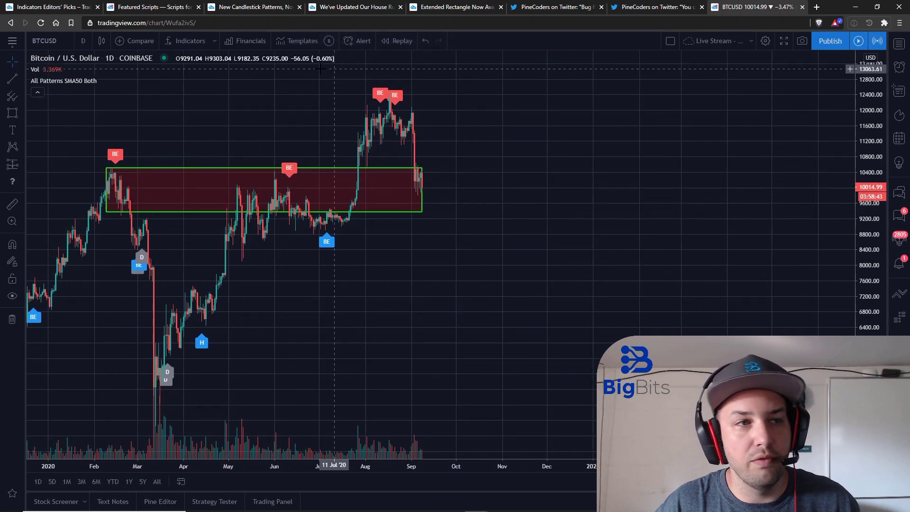
click(262, 168)
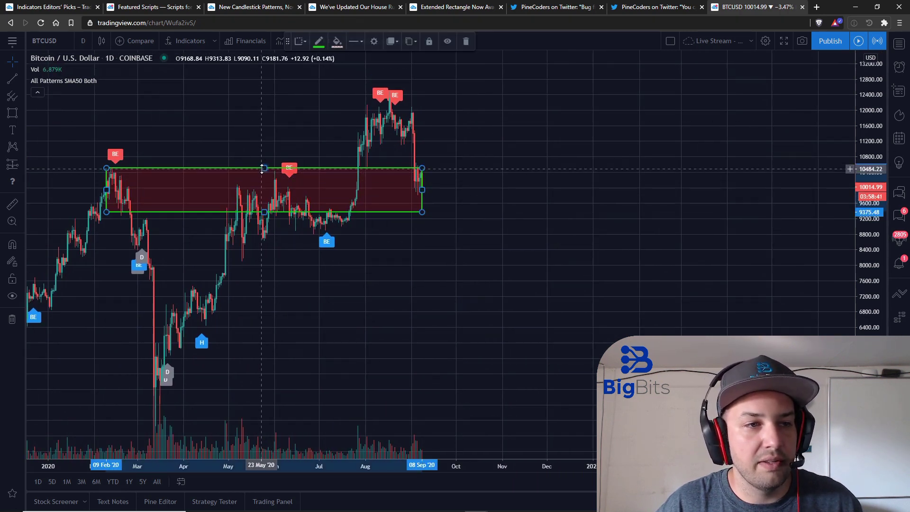
Step: Extend the red zone right, resize it around the February top, then delete it
click(376, 39)
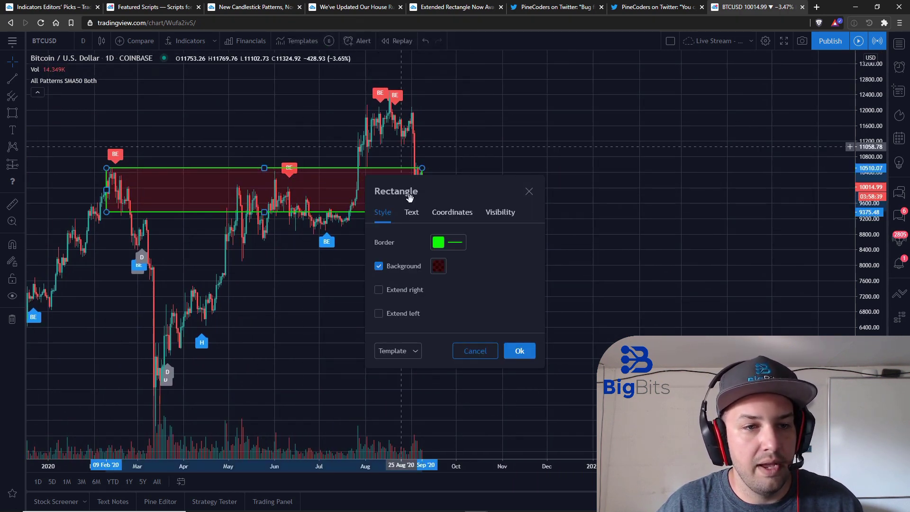
click(378, 290)
click(518, 352)
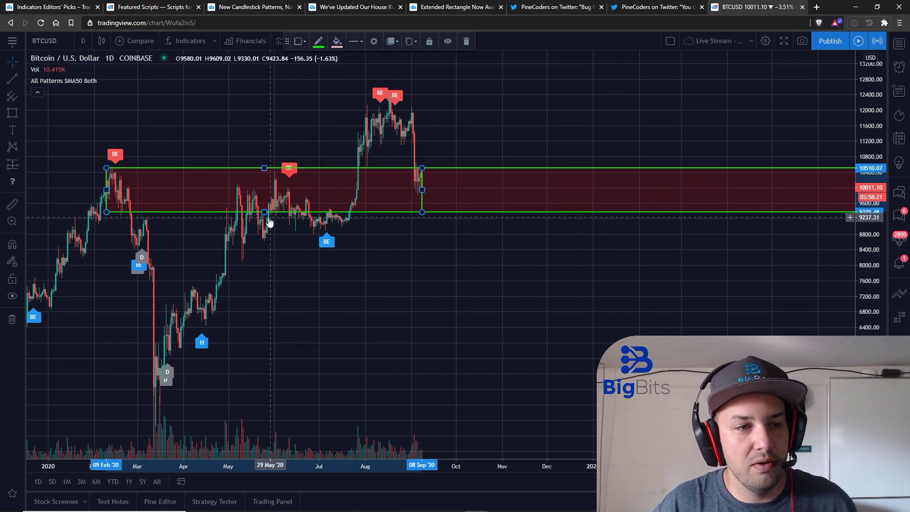
drag(422, 212, 128, 203)
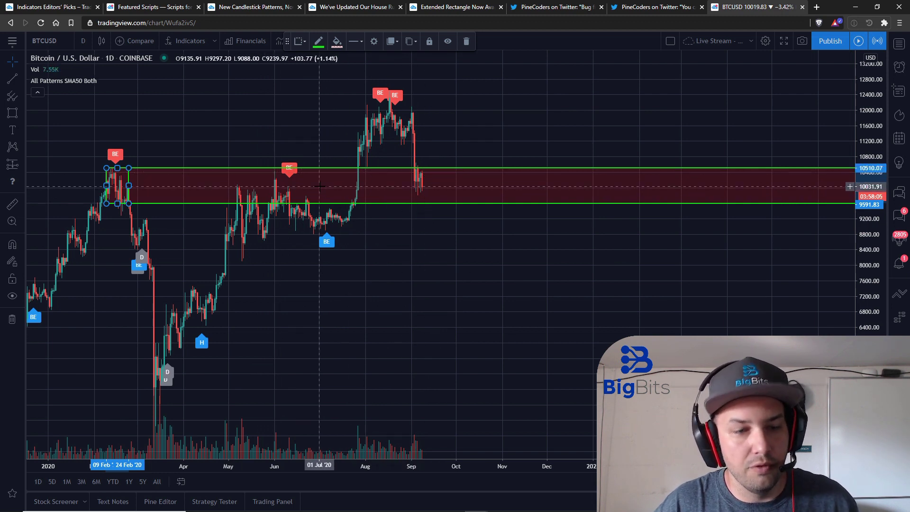
key(Delete)
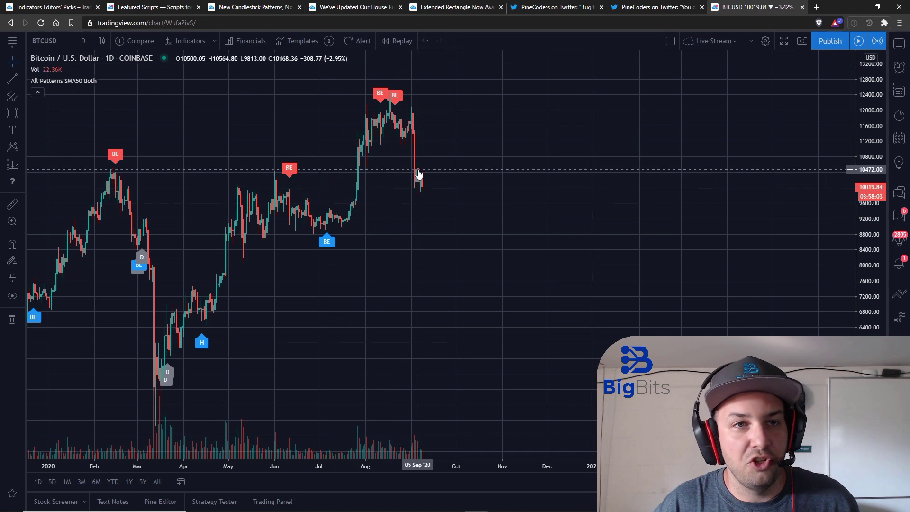
Step: Switch to the PineCoders tweet about the function-call-as-argument bug fix
click(575, 9)
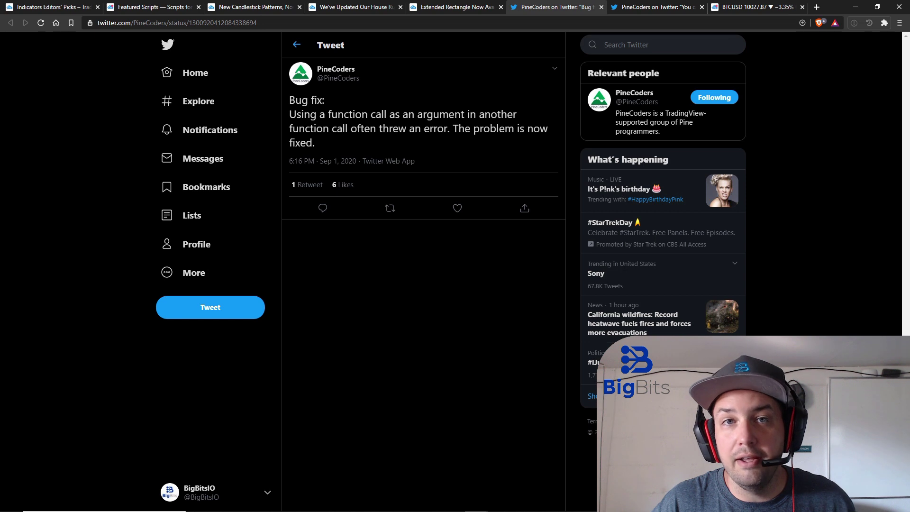
Step: Open the next PineCoders tweet and highlight alma() in its list of dynamic-length functions
click(650, 7)
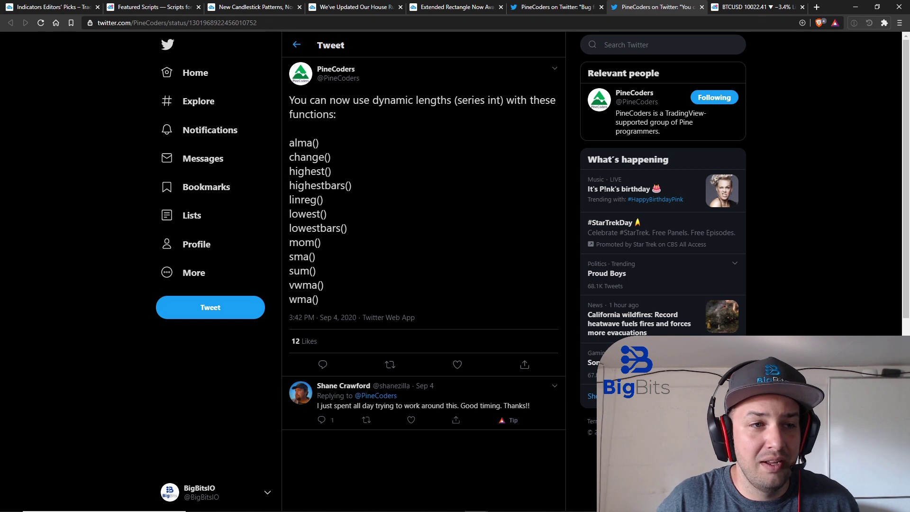
drag(320, 142, 291, 143)
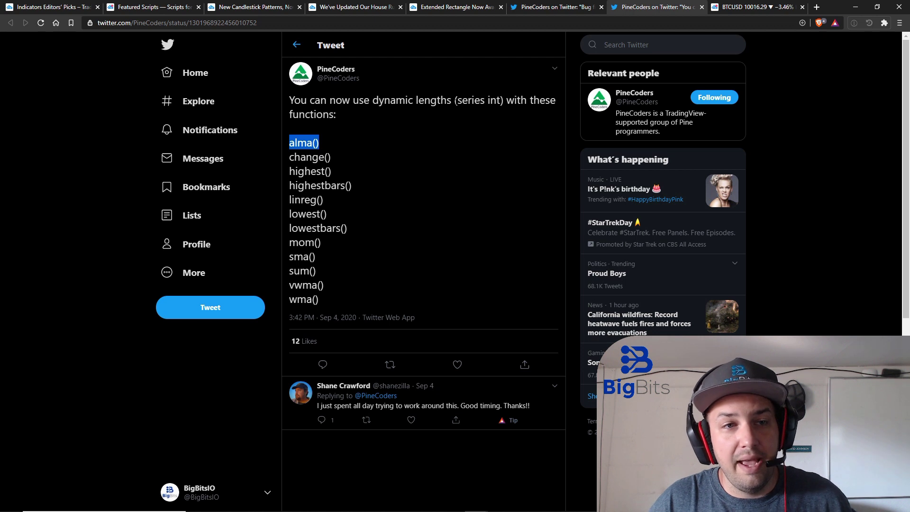
drag(456, 99, 500, 100)
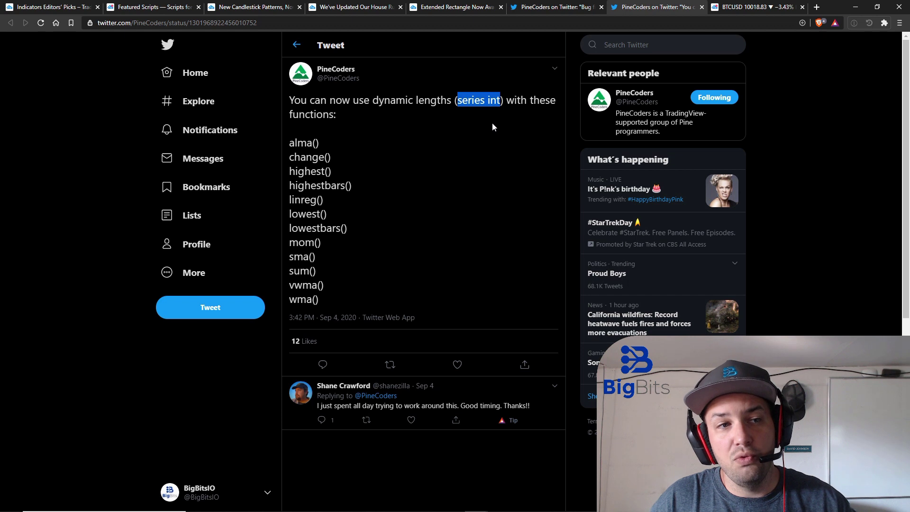
drag(326, 143, 289, 142)
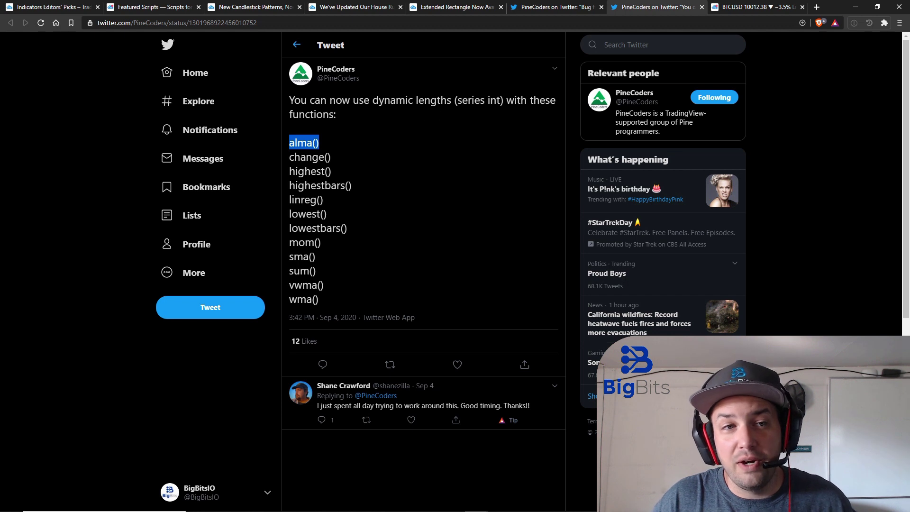
drag(456, 100, 502, 100)
click(502, 100)
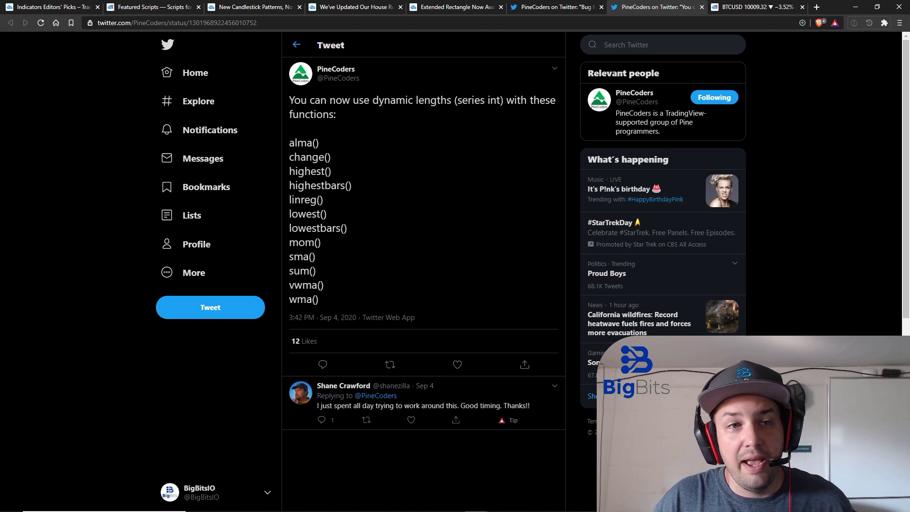
Step: Highlight 'series int' in the tweet, then go back to the BTCUSD daily chart tab
drag(456, 100, 501, 100)
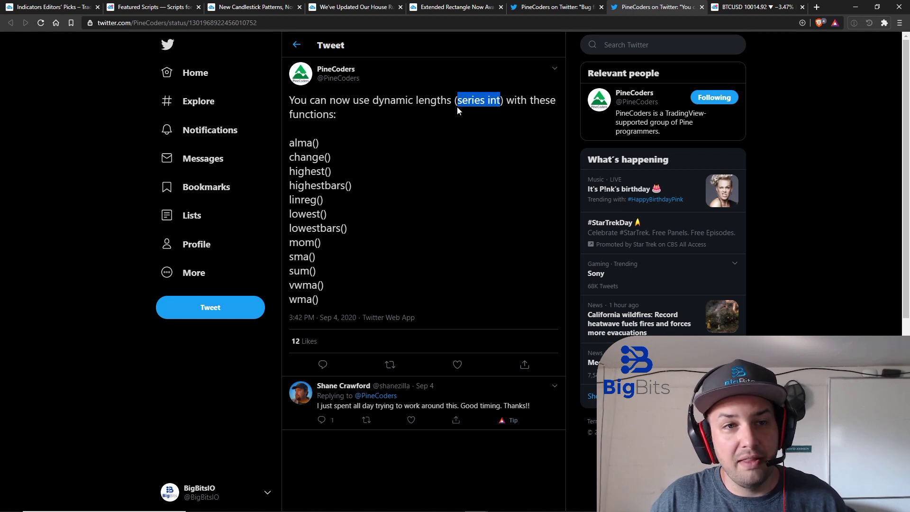
click(744, 7)
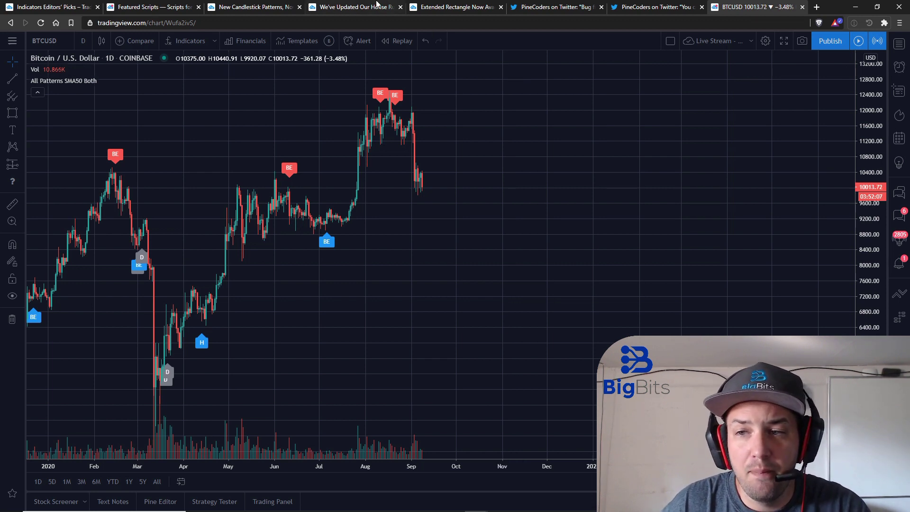
scroll(303, 166, up, 2)
scroll(304, 167, down, 4)
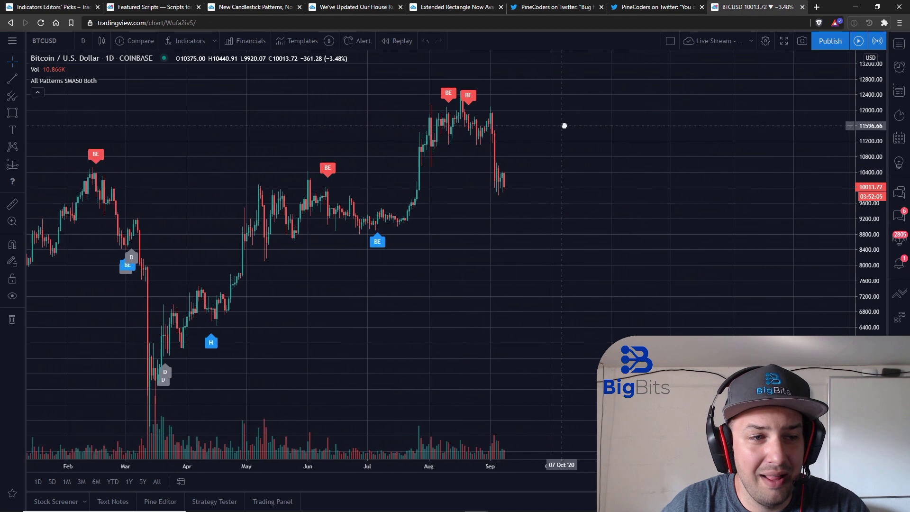
scroll(586, 123, down, 1)
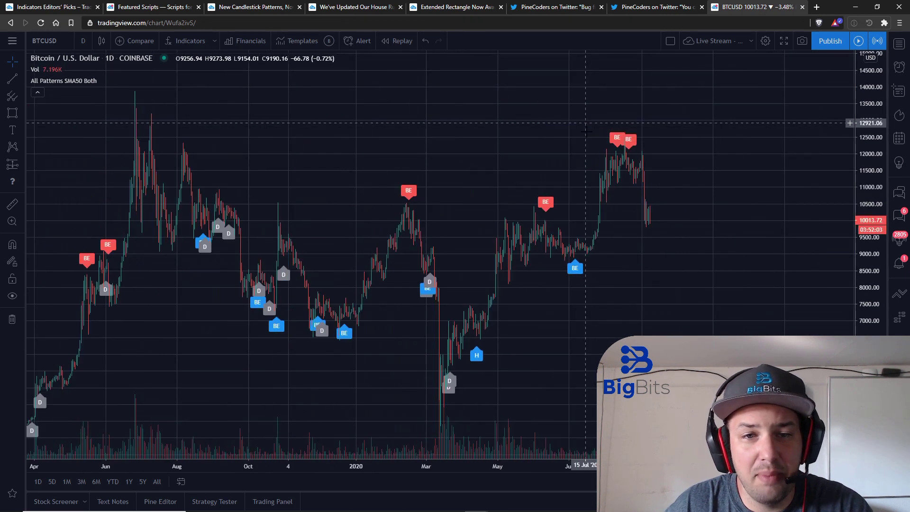
scroll(582, 128, up, 3)
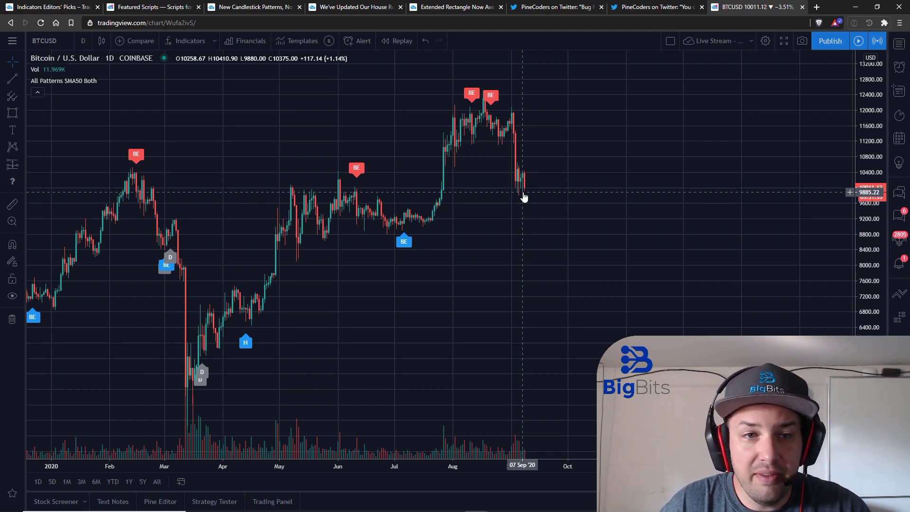
Step: Load the recently used 'Ideas' layout from the main menu
click(13, 41)
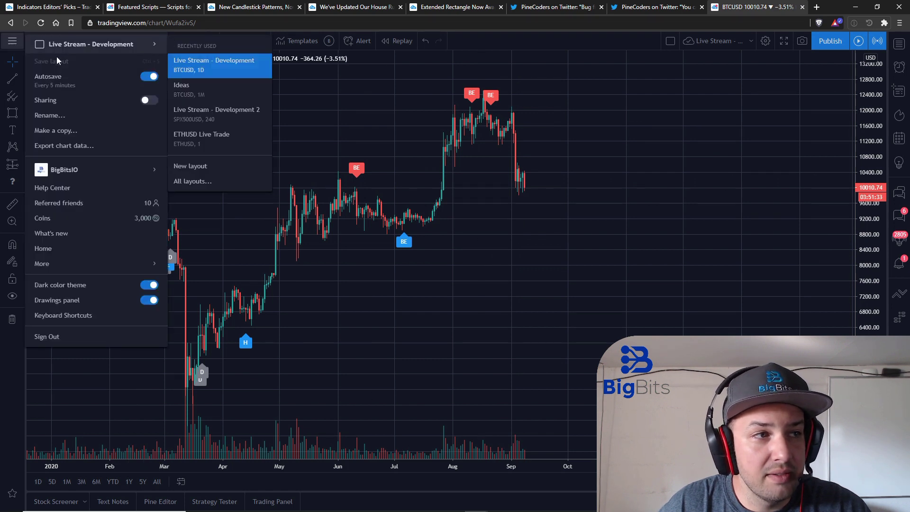
click(226, 90)
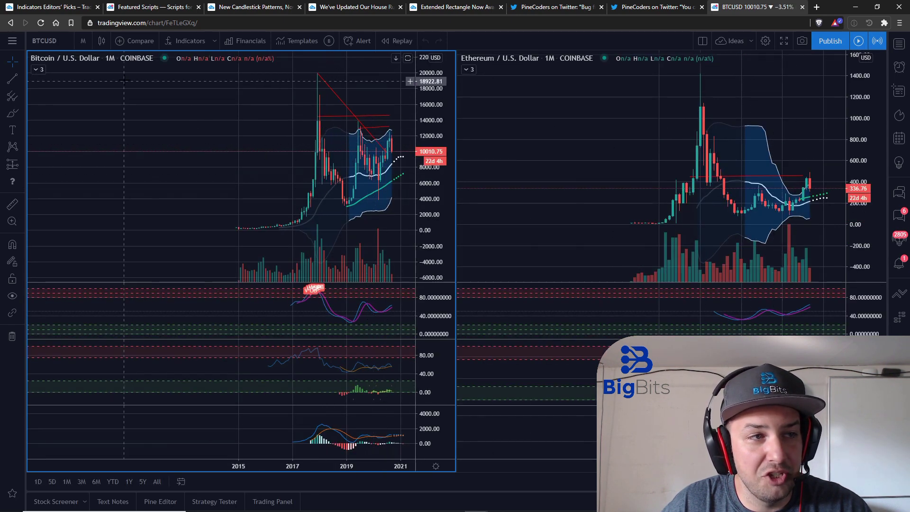
Step: Switch the Bitcoin and Ethereum panes from monthly to 1-week candles and review them
click(83, 42)
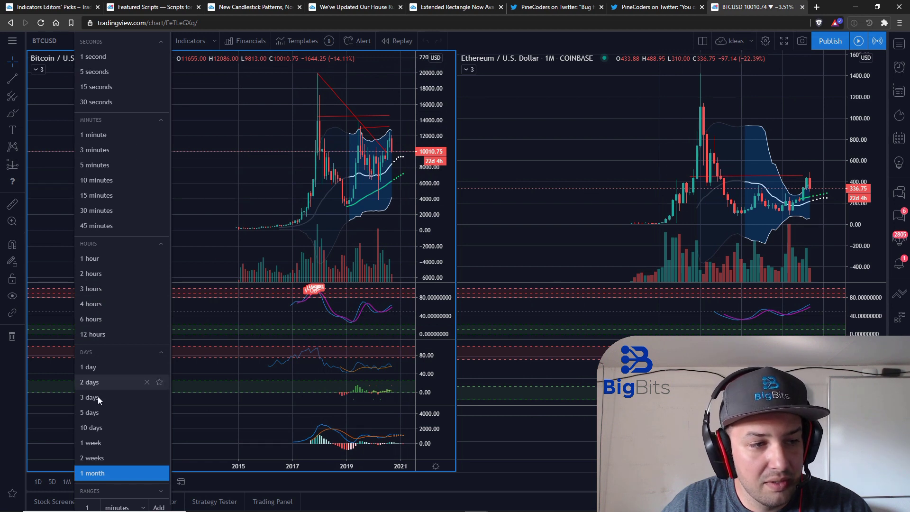
click(90, 442)
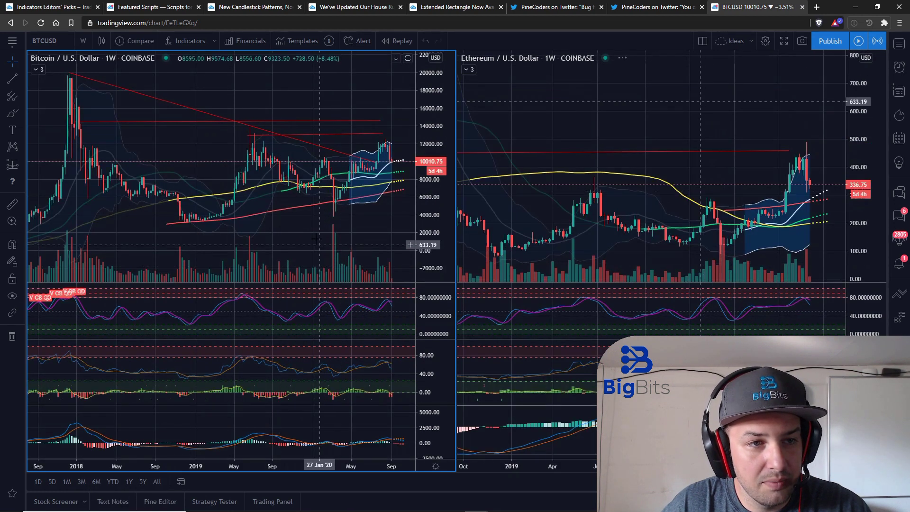
scroll(301, 232, up, 5)
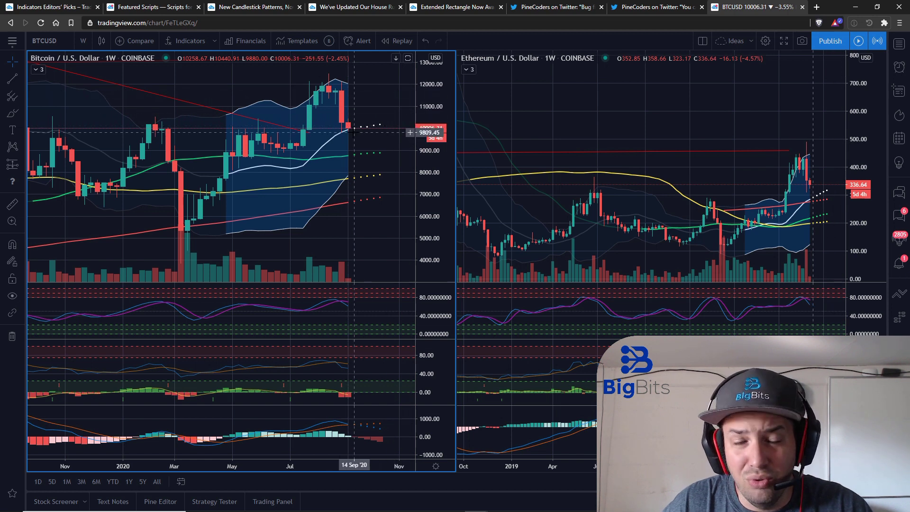
scroll(378, 139, down, 3)
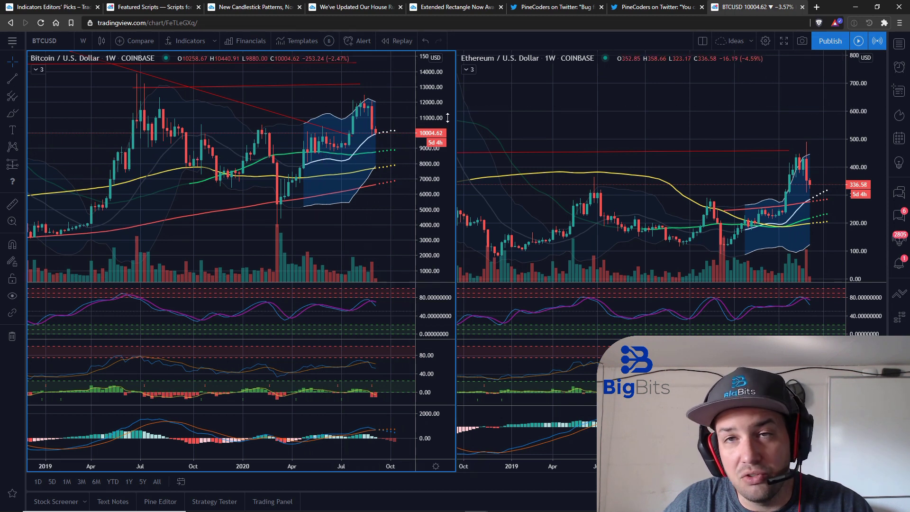
Step: Change both Bitcoin and Ethereum panes from 1W to 1-day candles
click(81, 40)
click(115, 361)
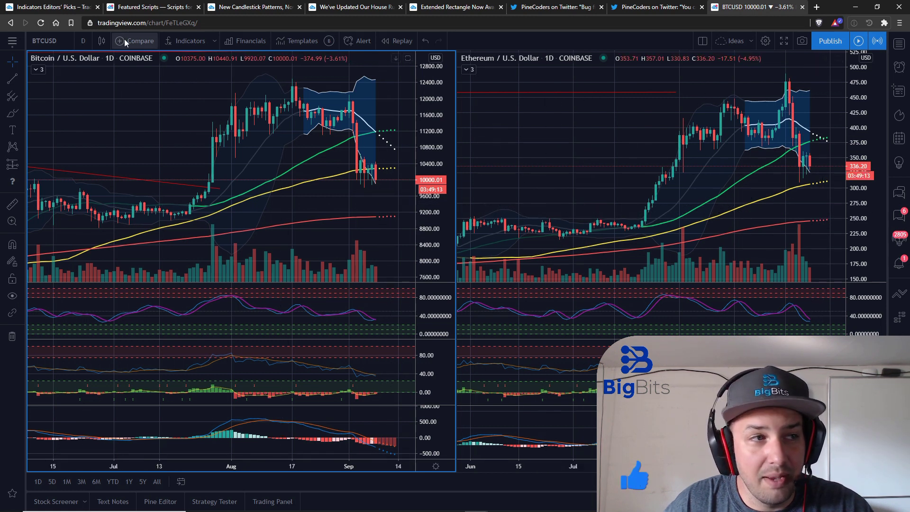
Step: Switch both panes from 1D back to 1-week candles
click(88, 42)
click(102, 448)
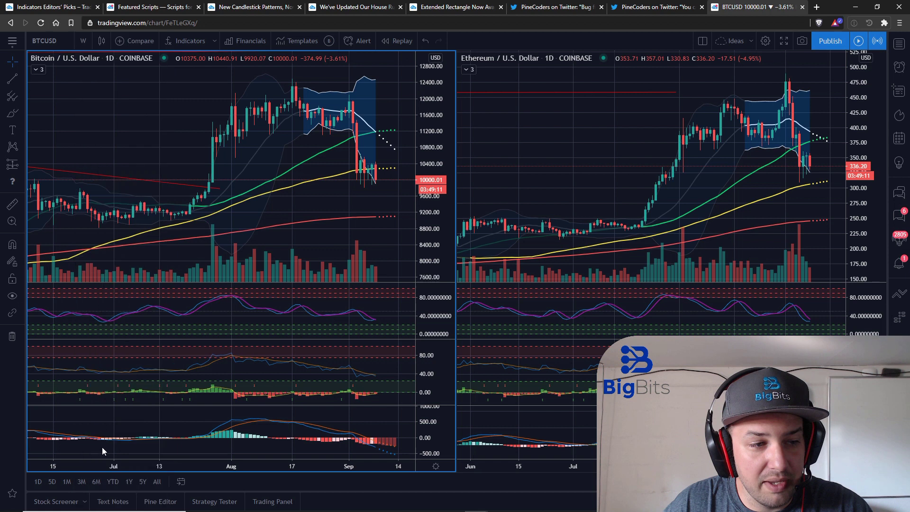